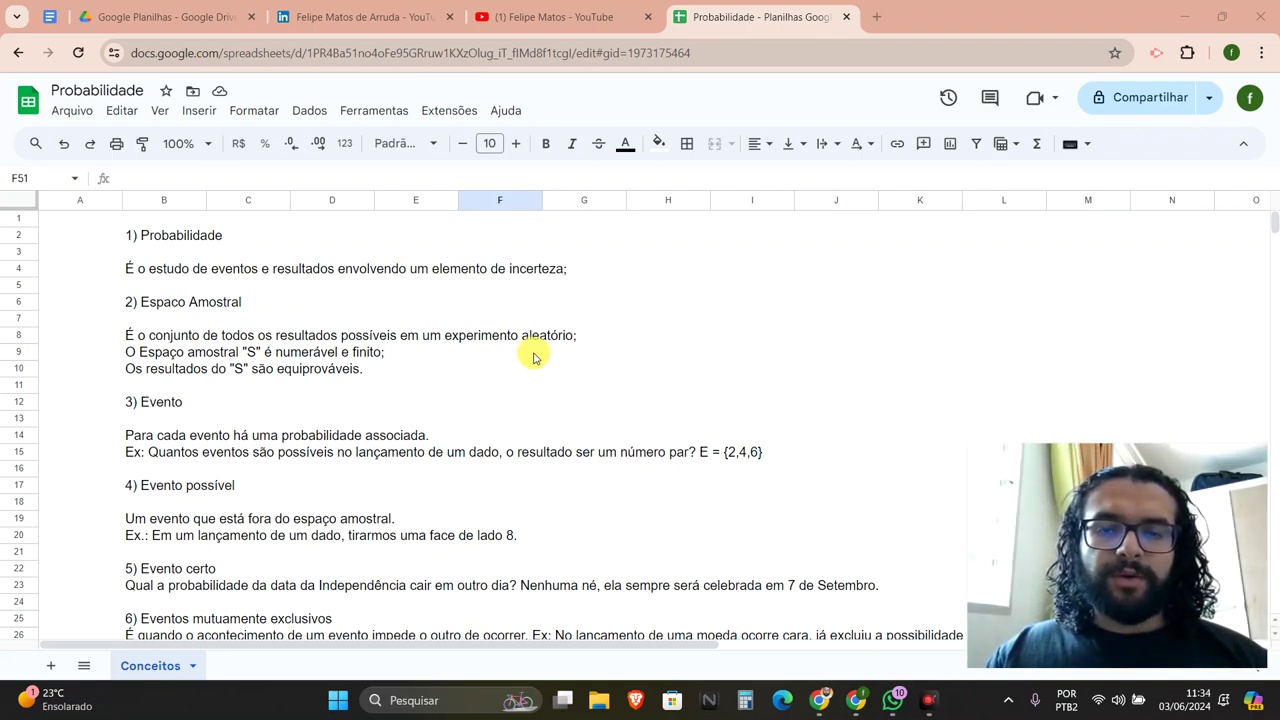
- Switch to the data analyst's YouTube channel page and glance at its notification options
{"action": "left_click", "coordinate": [555, 20]}
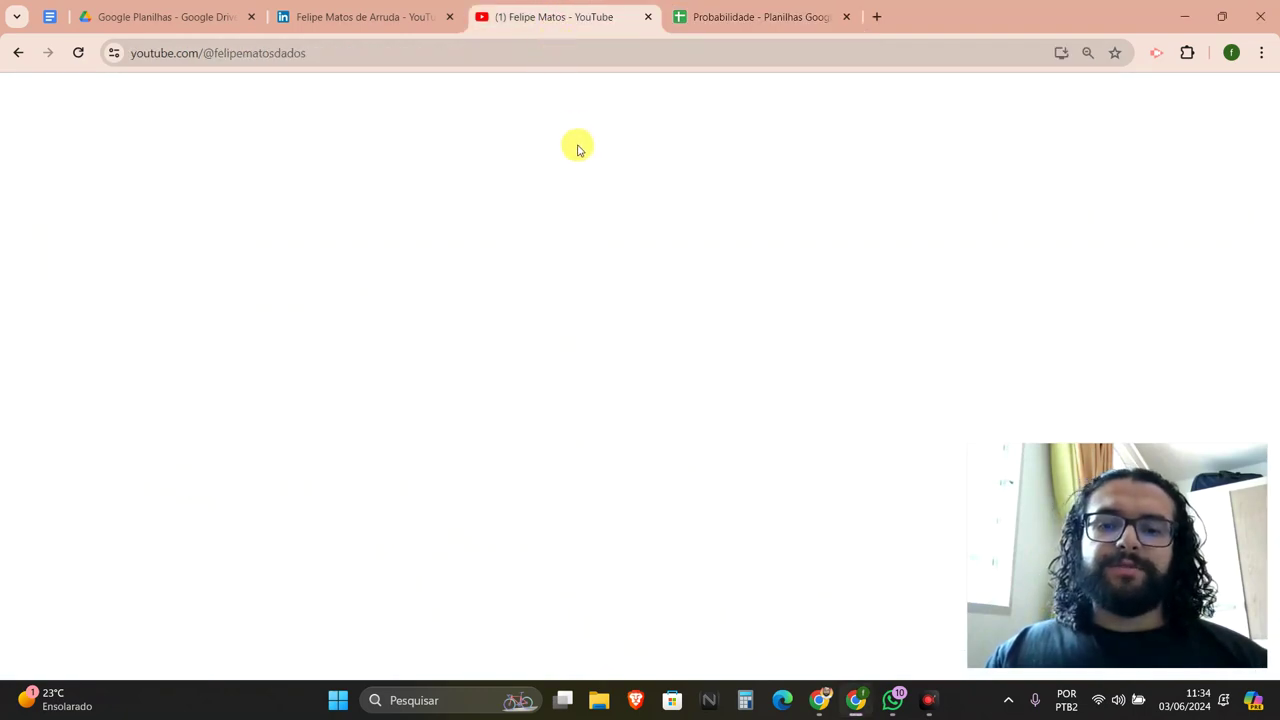
{"action": "left_click", "coordinate": [410, 356]}
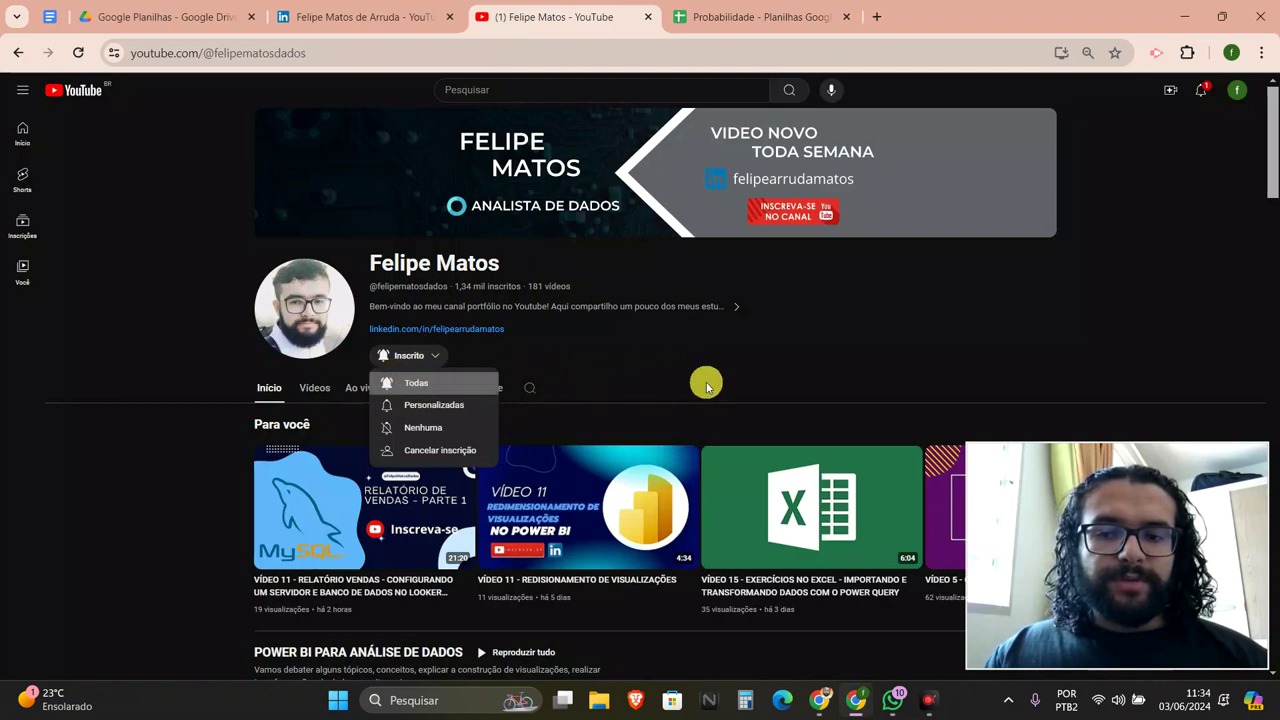
{"action": "left_click", "coordinate": [823, 349]}
{"action": "scroll", "coordinate": [748, 320], "scroll_direction": "down", "scroll_amount": 4}
{"action": "scroll", "coordinate": [600, 337], "scroll_direction": "down", "scroll_amount": 4}
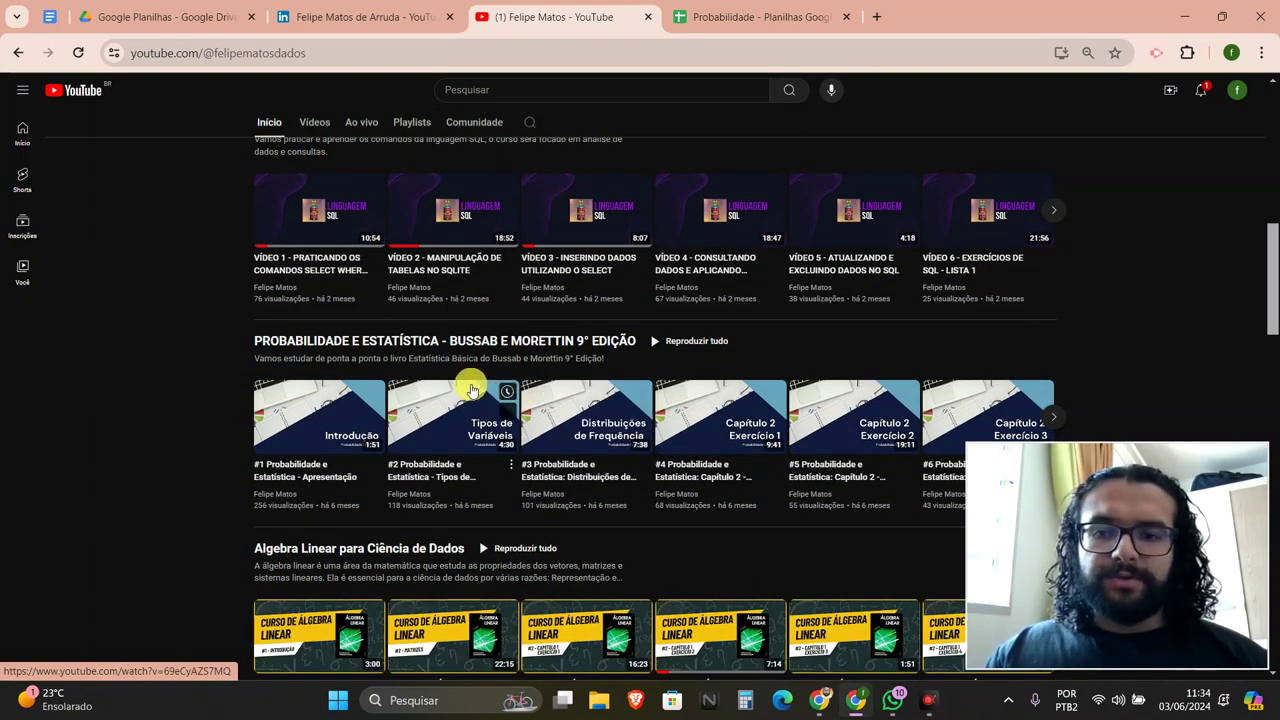
{"action": "scroll", "coordinate": [231, 362], "scroll_direction": "up", "scroll_amount": 1}
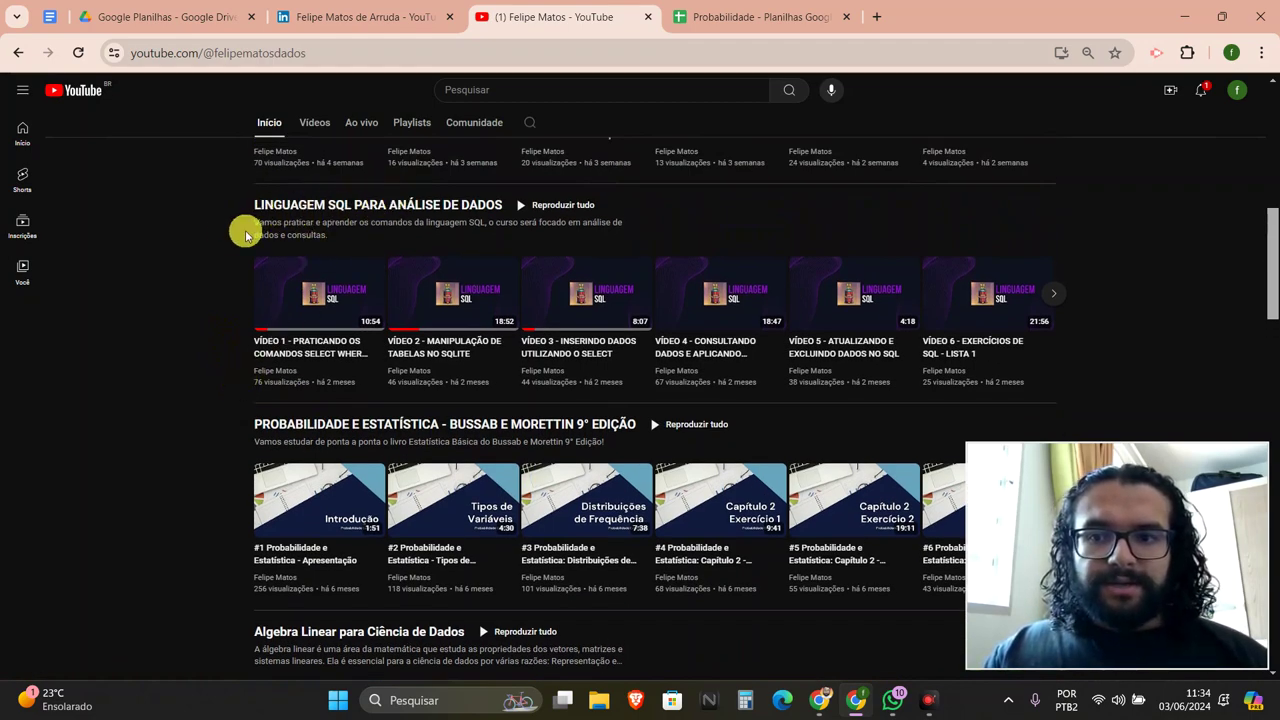
{"action": "scroll", "coordinate": [245, 234], "scroll_direction": "down", "scroll_amount": 5}
{"action": "scroll", "coordinate": [209, 254], "scroll_direction": "up", "scroll_amount": 2}
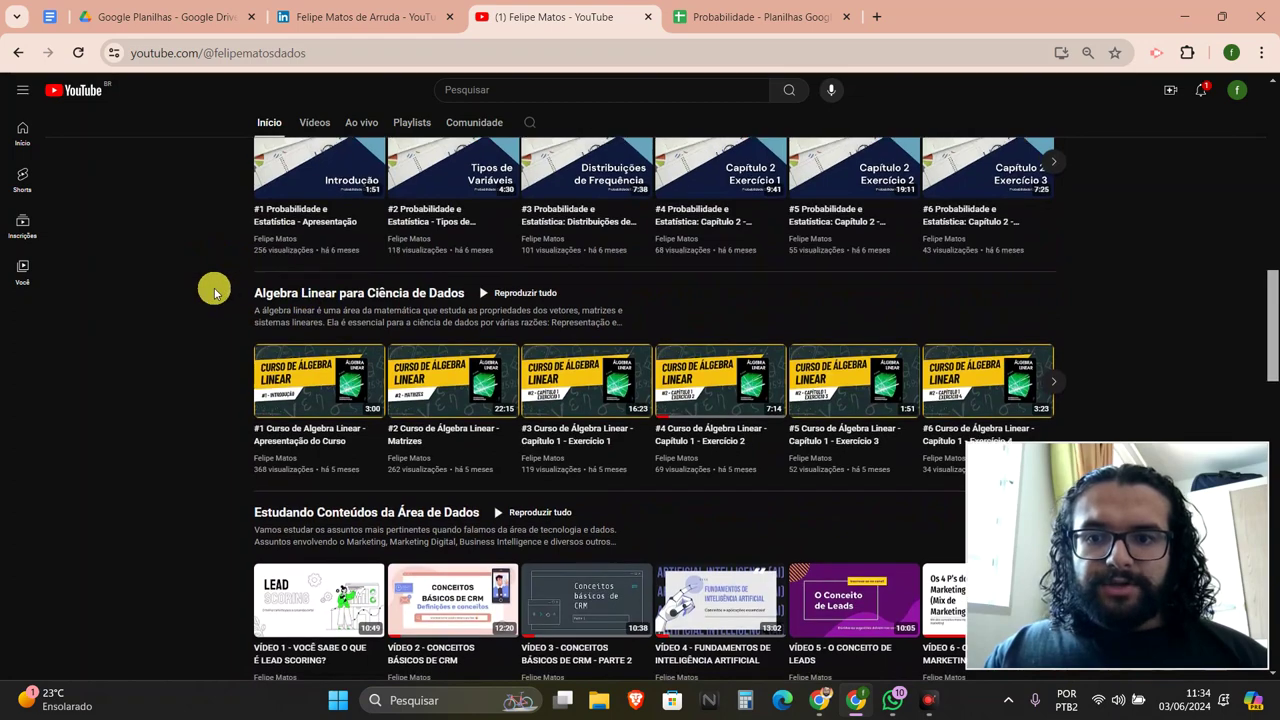
{"action": "scroll", "coordinate": [214, 290], "scroll_direction": "down", "scroll_amount": 3}
- Expand the study-topics playlist and browse the Excel, Qlik Sense, Looker Studio, Tableau and Python playlists
{"action": "left_click", "coordinate": [1053, 274]}
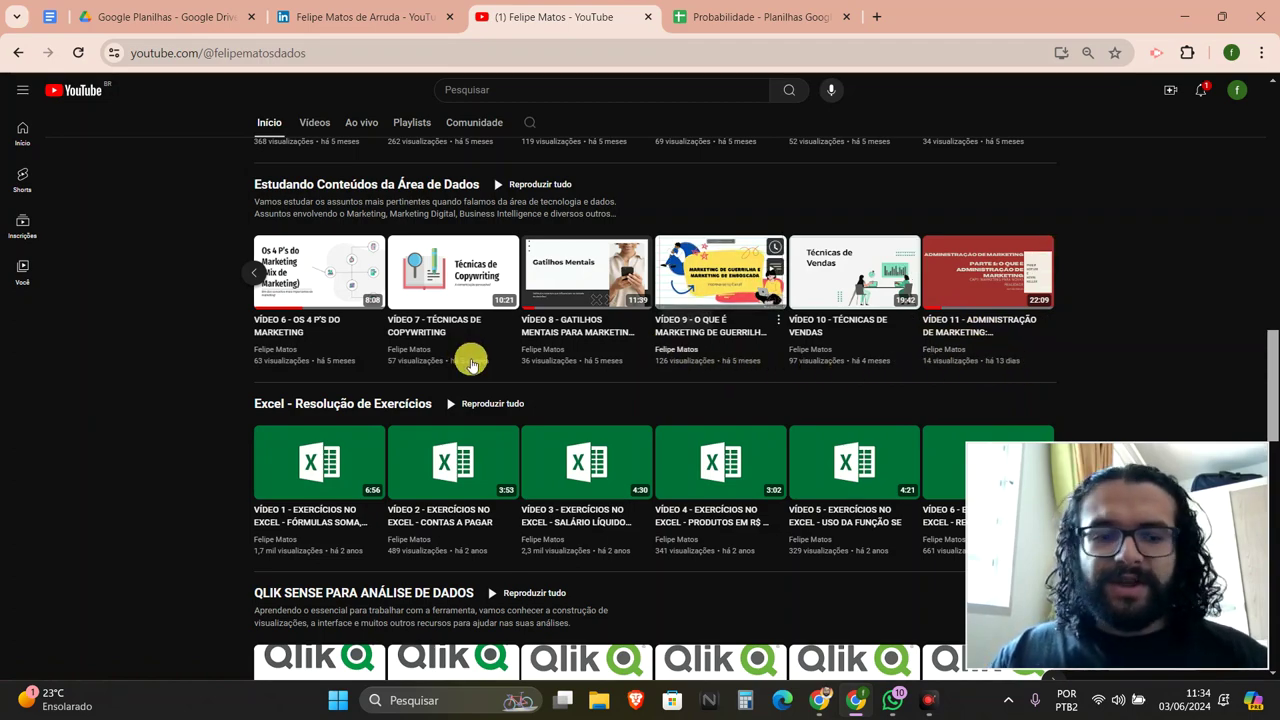
{"action": "left_click", "coordinate": [1183, 706]}
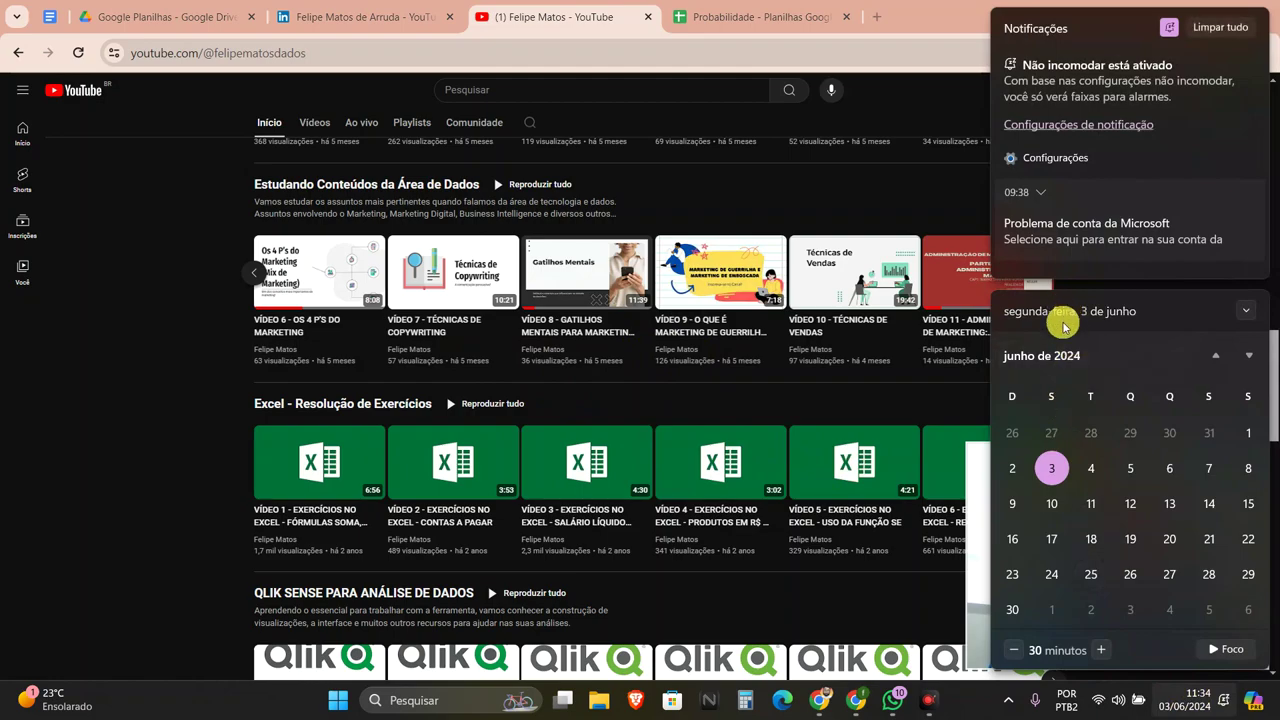
{"action": "left_click", "coordinate": [85, 372]}
{"action": "scroll", "coordinate": [350, 290], "scroll_direction": "down", "scroll_amount": 5}
{"action": "scroll", "coordinate": [360, 290], "scroll_direction": "up", "scroll_amount": 3}
{"action": "scroll", "coordinate": [340, 292], "scroll_direction": "down", "scroll_amount": 2}
{"action": "scroll", "coordinate": [325, 292], "scroll_direction": "down", "scroll_amount": 3}
{"action": "scroll", "coordinate": [323, 266], "scroll_direction": "down", "scroll_amount": 2}
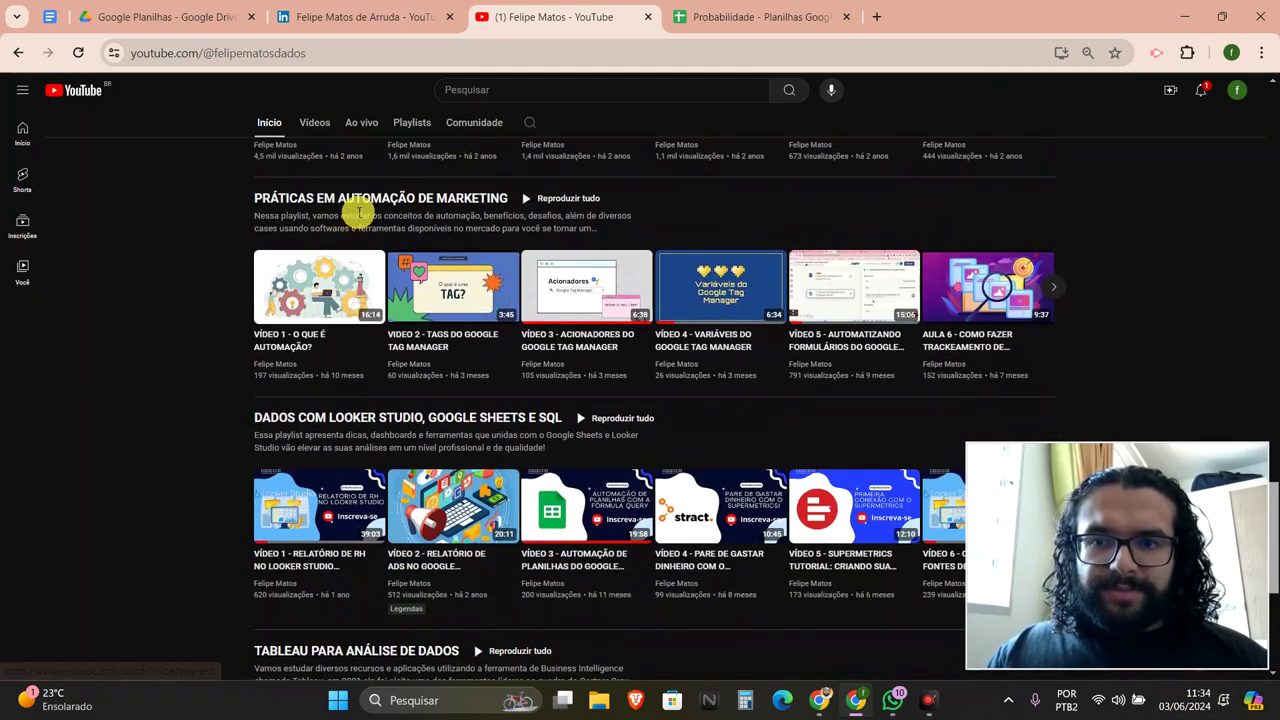
{"action": "scroll", "coordinate": [397, 366], "scroll_direction": "down", "scroll_amount": 2}
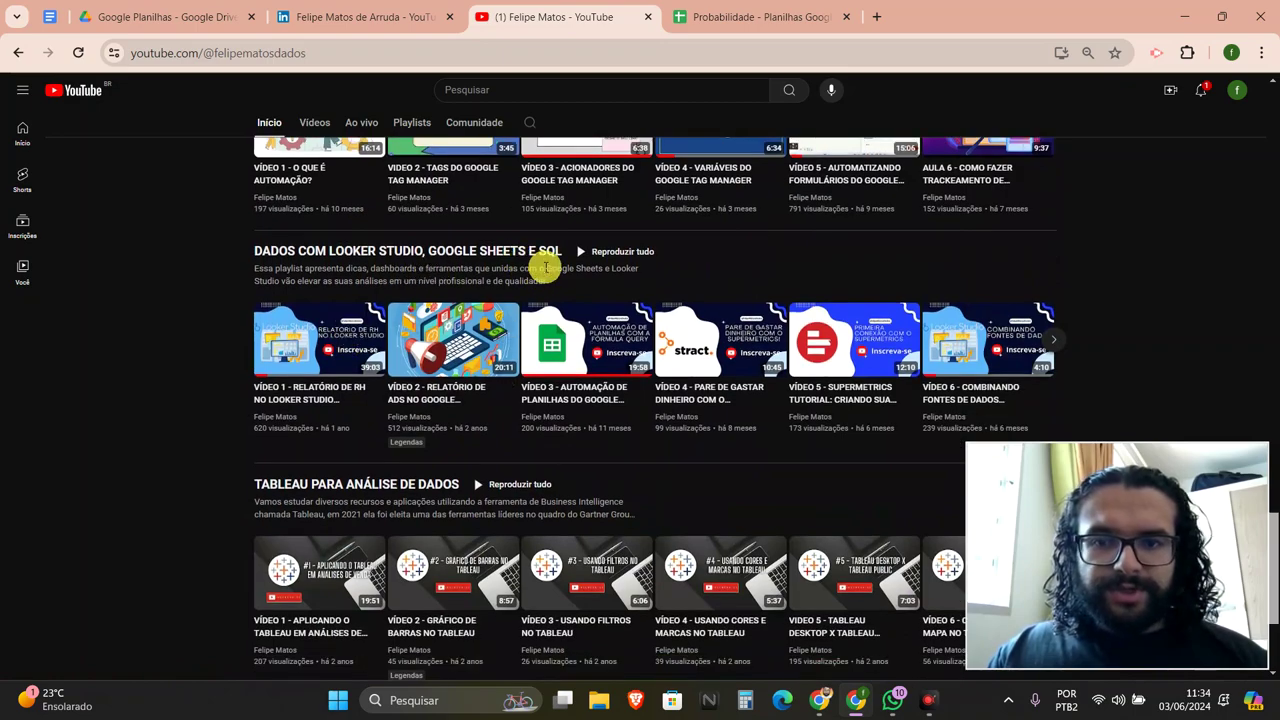
{"action": "scroll", "coordinate": [179, 374], "scroll_direction": "down", "scroll_amount": 3}
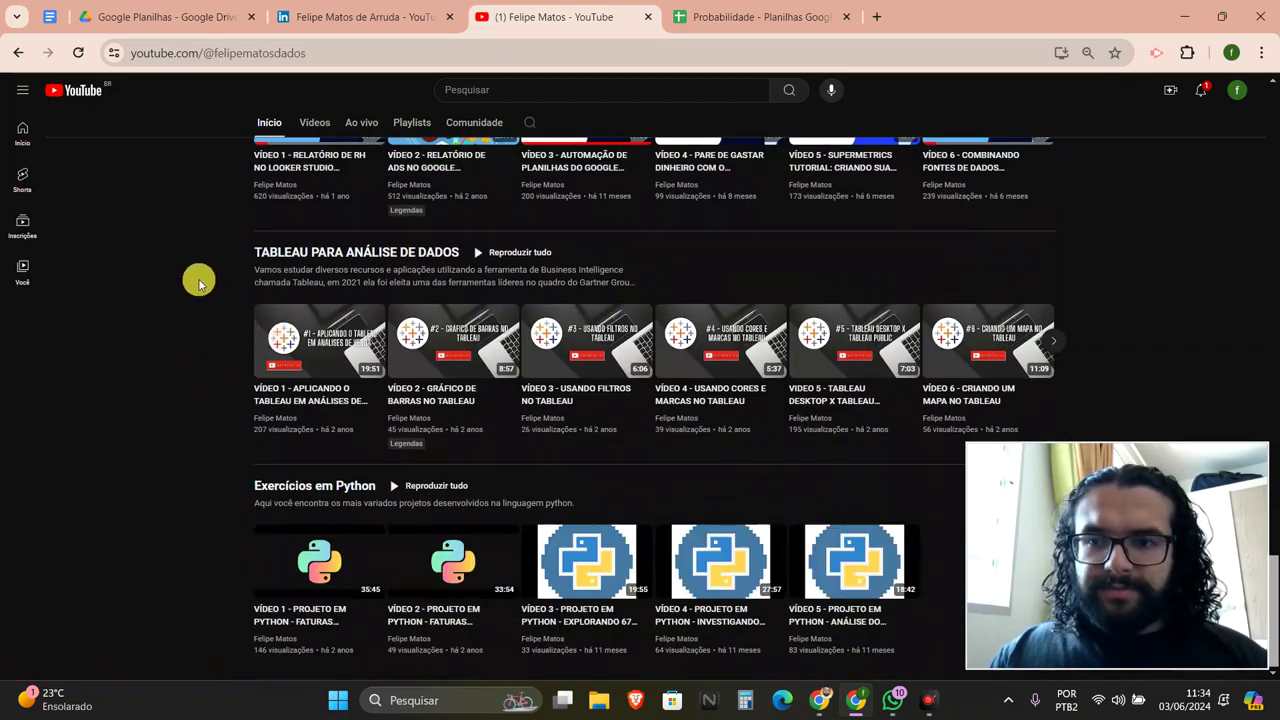
{"action": "scroll", "coordinate": [205, 268], "scroll_direction": "up", "scroll_amount": 5}
{"action": "scroll", "coordinate": [216, 256], "scroll_direction": "up", "scroll_amount": 5}
{"action": "scroll", "coordinate": [218, 256], "scroll_direction": "up", "scroll_amount": 5}
{"action": "scroll", "coordinate": [218, 256], "scroll_direction": "up", "scroll_amount": 5}
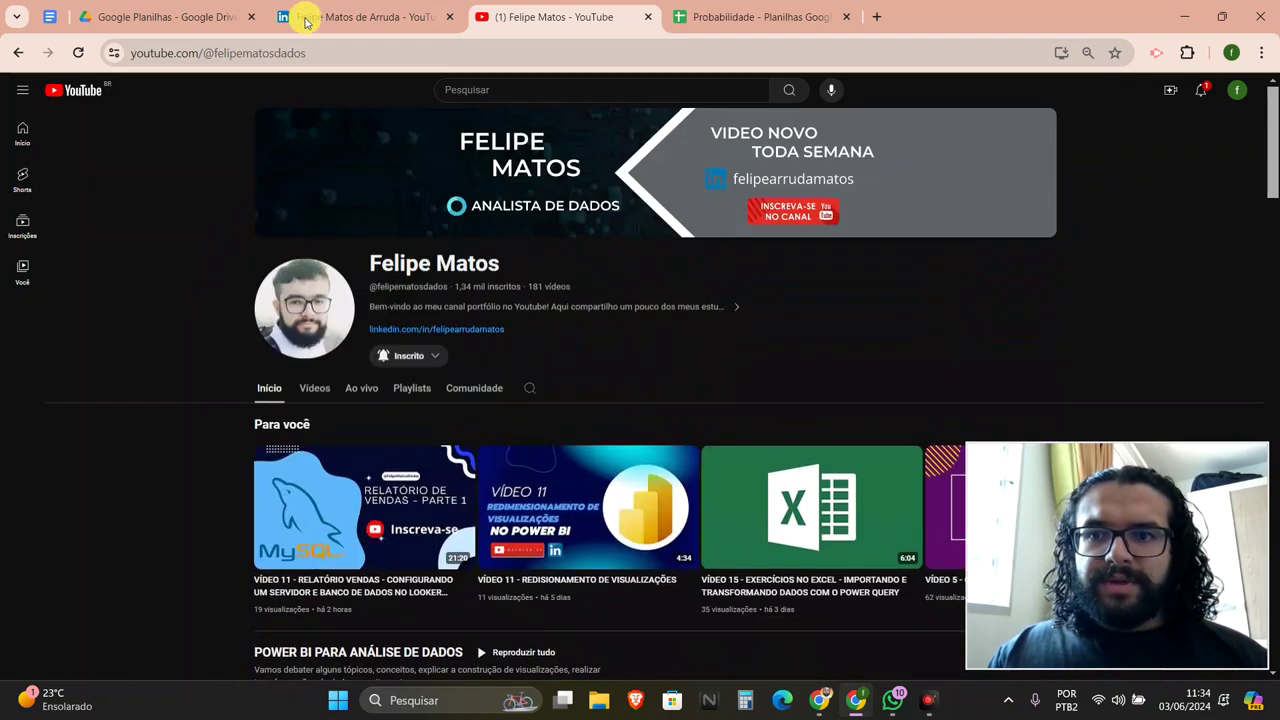
- View the analyst's LinkedIn profile, then return to the Probabilidade spreadsheet's Conceitos tab
{"action": "left_click", "coordinate": [305, 17]}
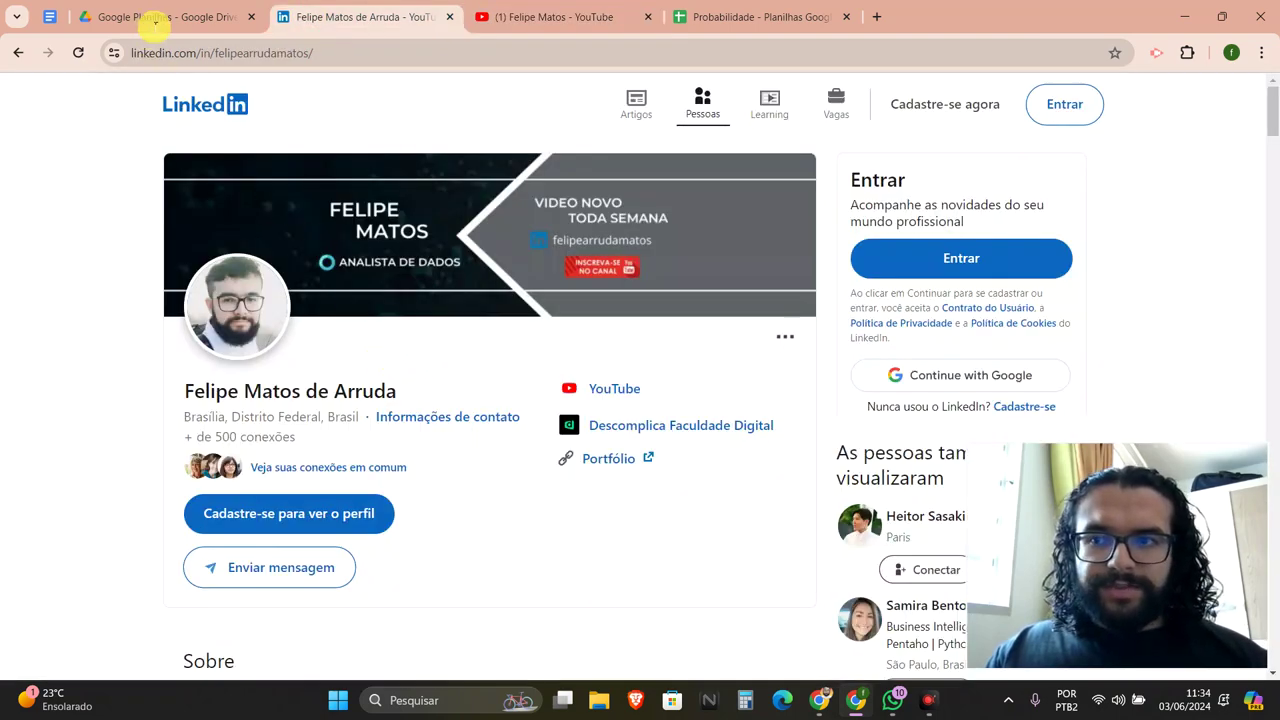
{"action": "left_click", "coordinate": [686, 19]}
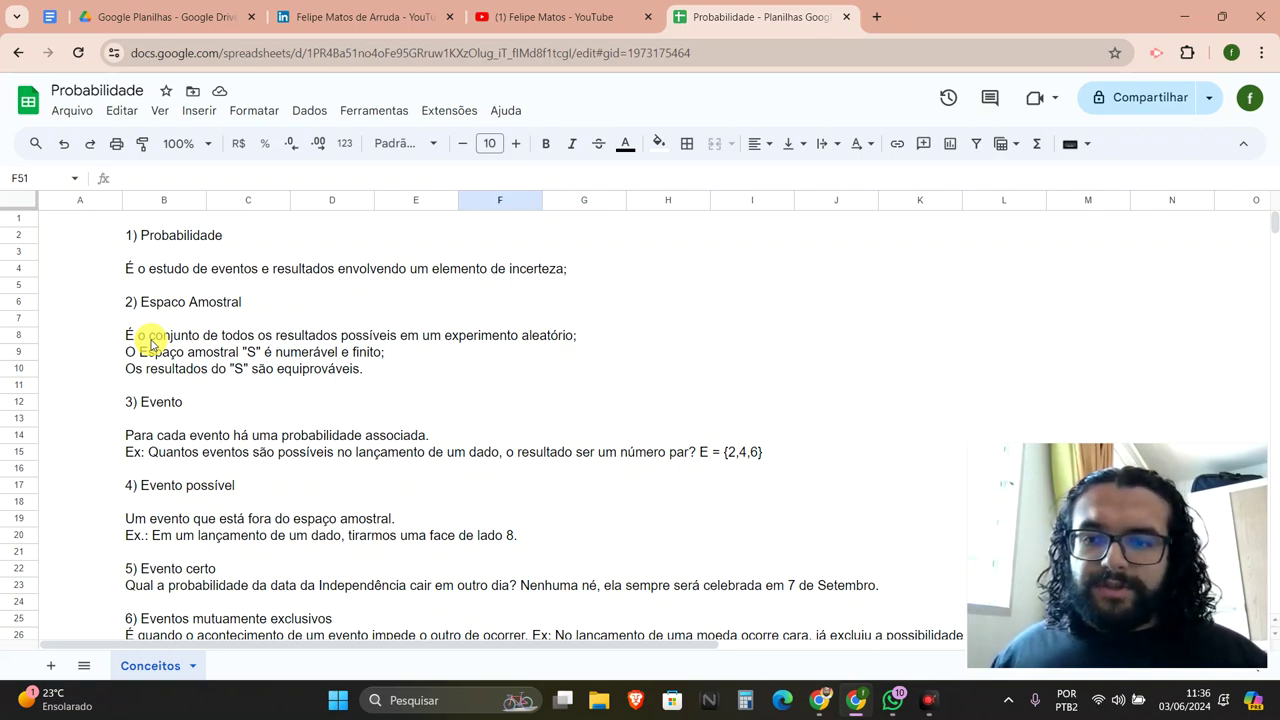
{"action": "scroll", "coordinate": [158, 338], "scroll_direction": "down", "scroll_amount": 2}
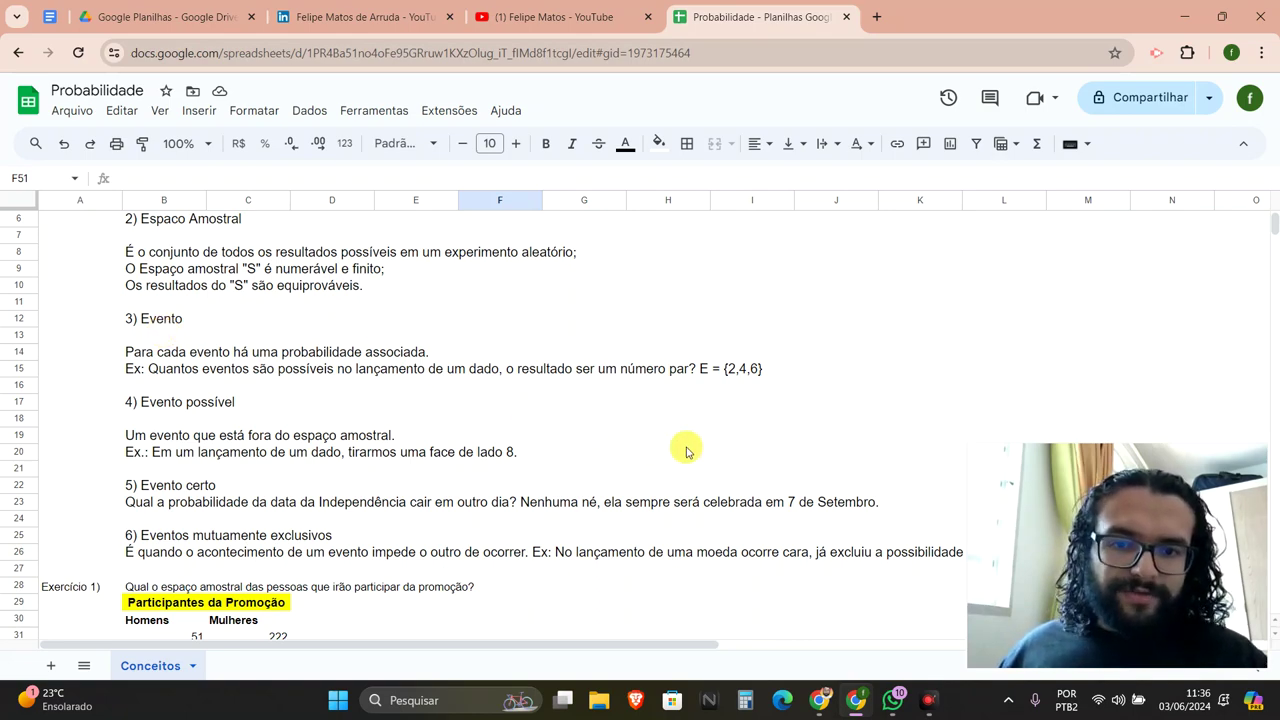
{"action": "left_click", "coordinate": [775, 373]}
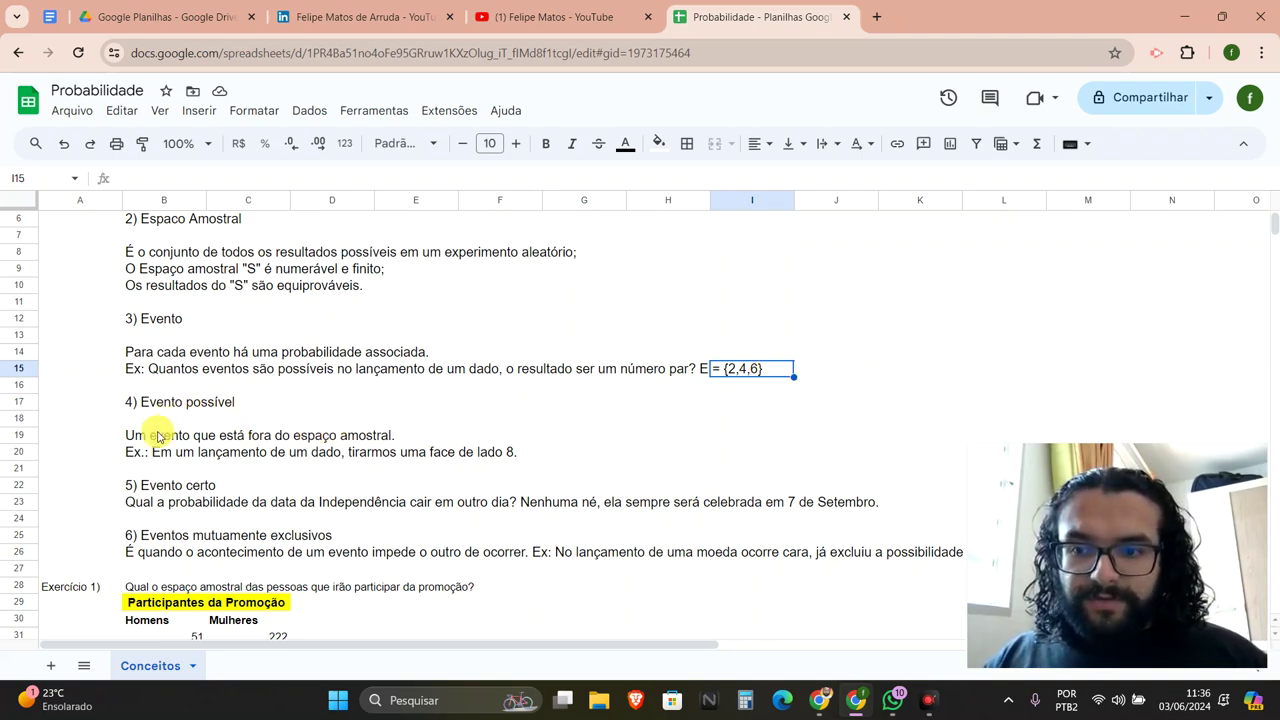
- Insert 'im' into the B17 heading so it reads '4) Evento impossível'
{"action": "left_click", "coordinate": [155, 438]}
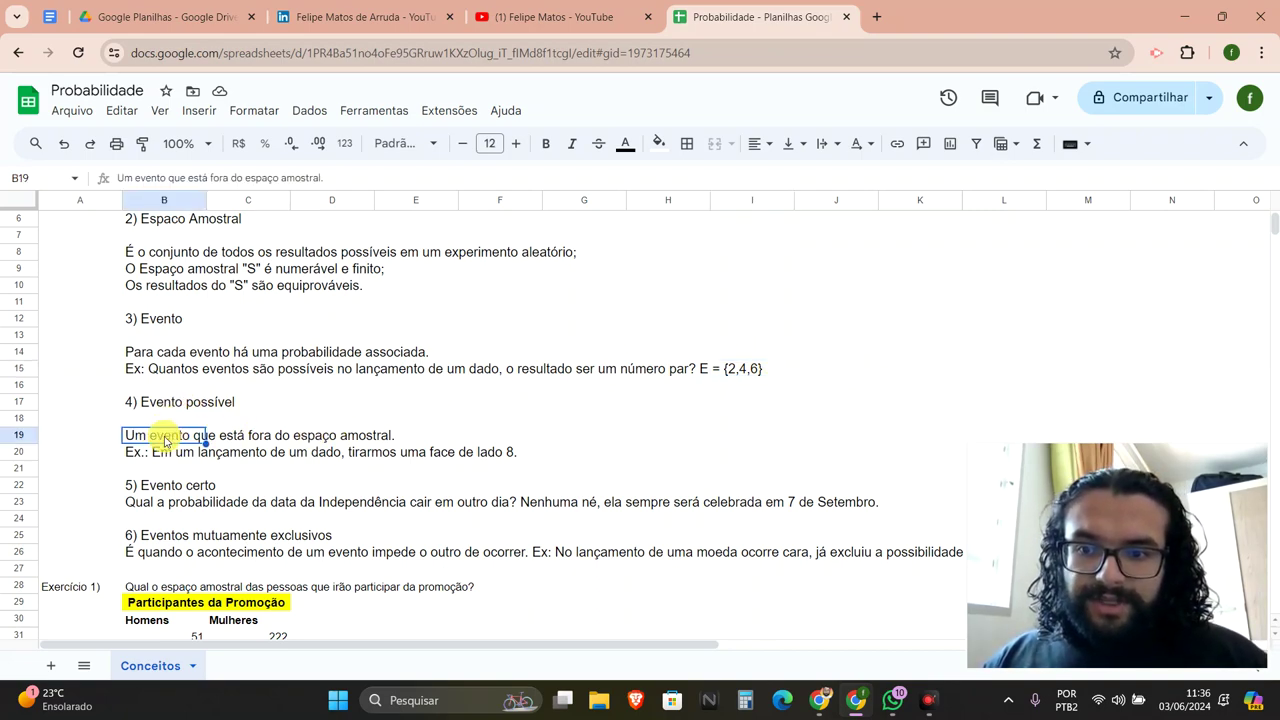
{"action": "left_click", "coordinate": [186, 405]}
{"action": "triple_click", "coordinate": [186, 405]}
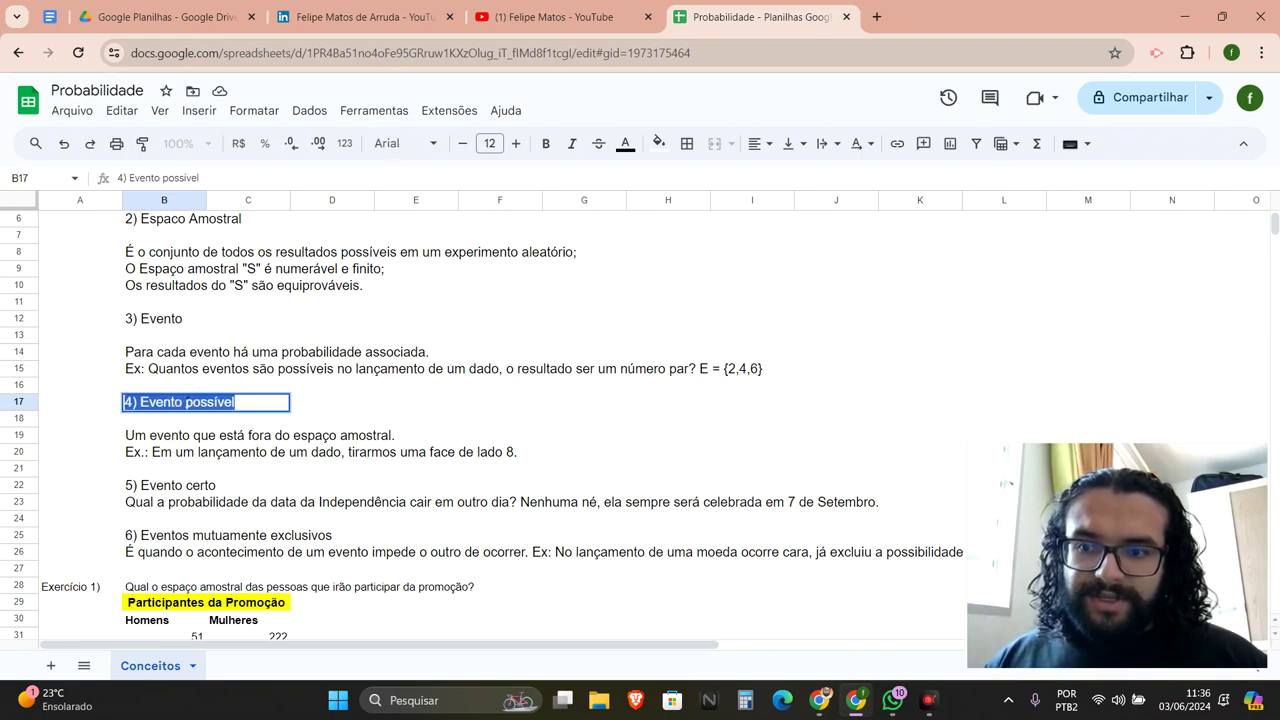
{"action": "left_click", "coordinate": [186, 402]}
{"action": "type", "text": "im"}
{"action": "key", "text": "Return"}
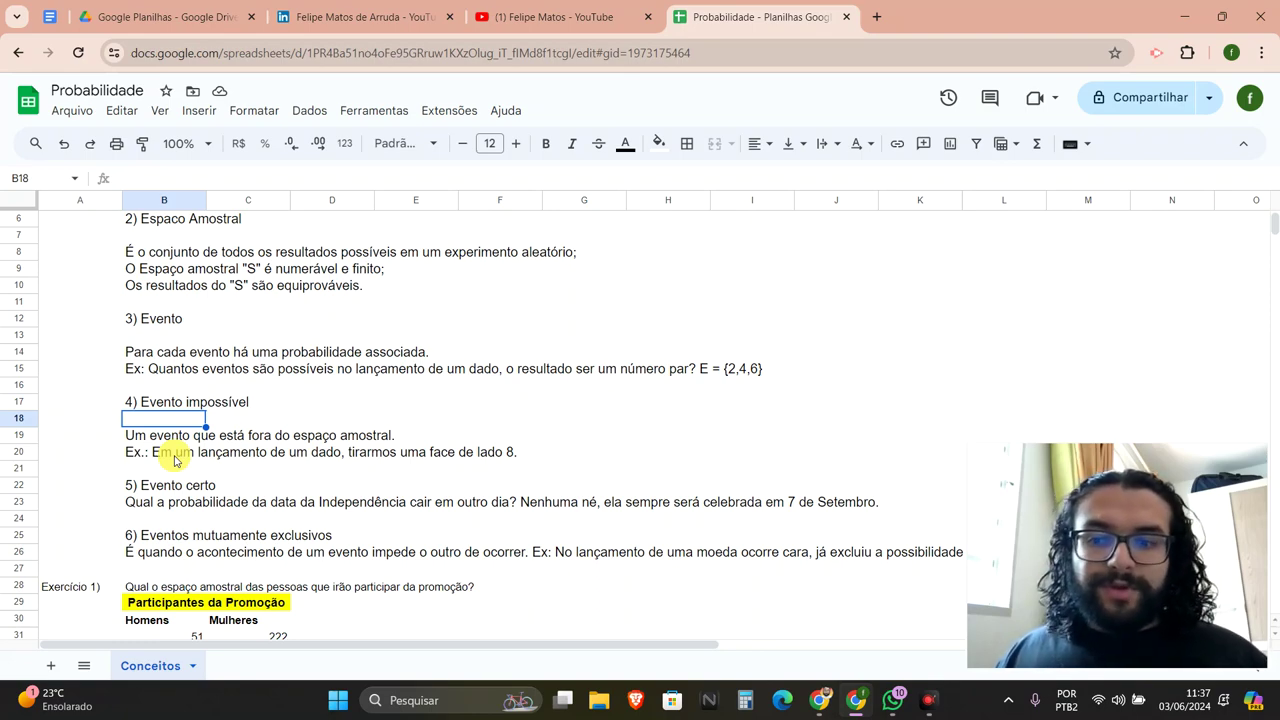
{"action": "left_click", "coordinate": [165, 468]}
{"action": "left_click", "coordinate": [160, 486]}
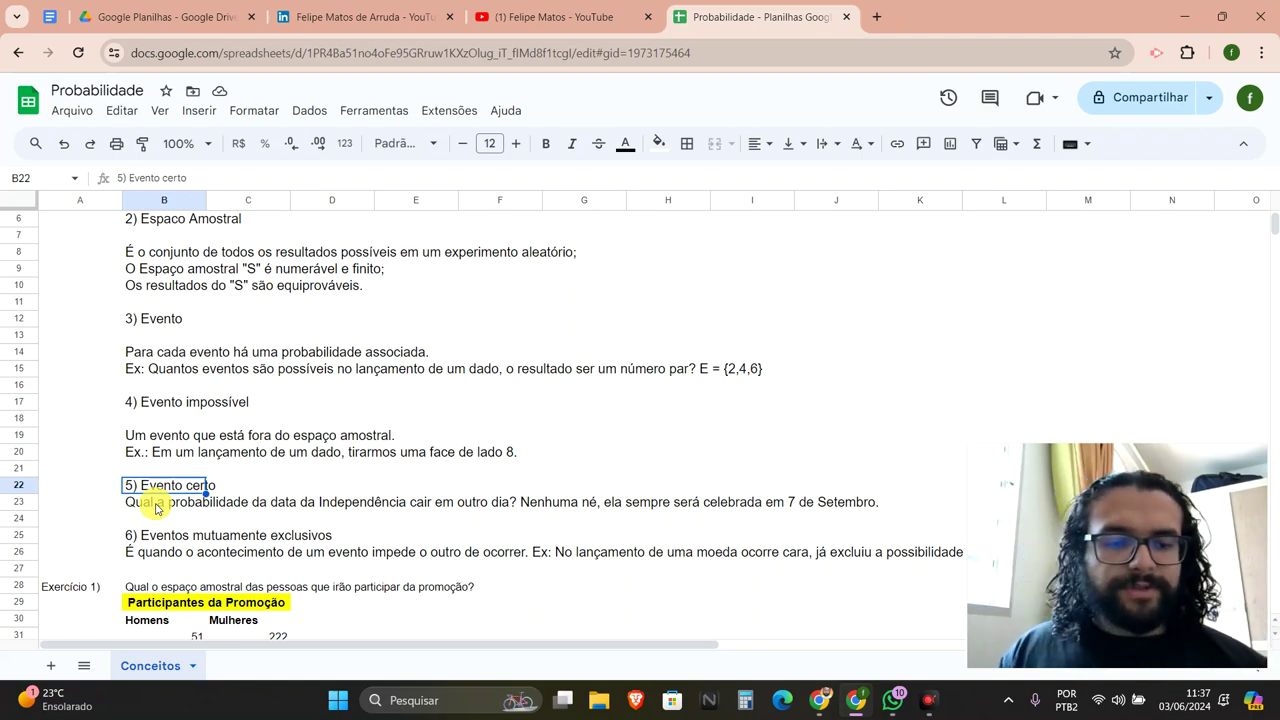
{"action": "scroll", "coordinate": [170, 487], "scroll_direction": "down", "scroll_amount": 5}
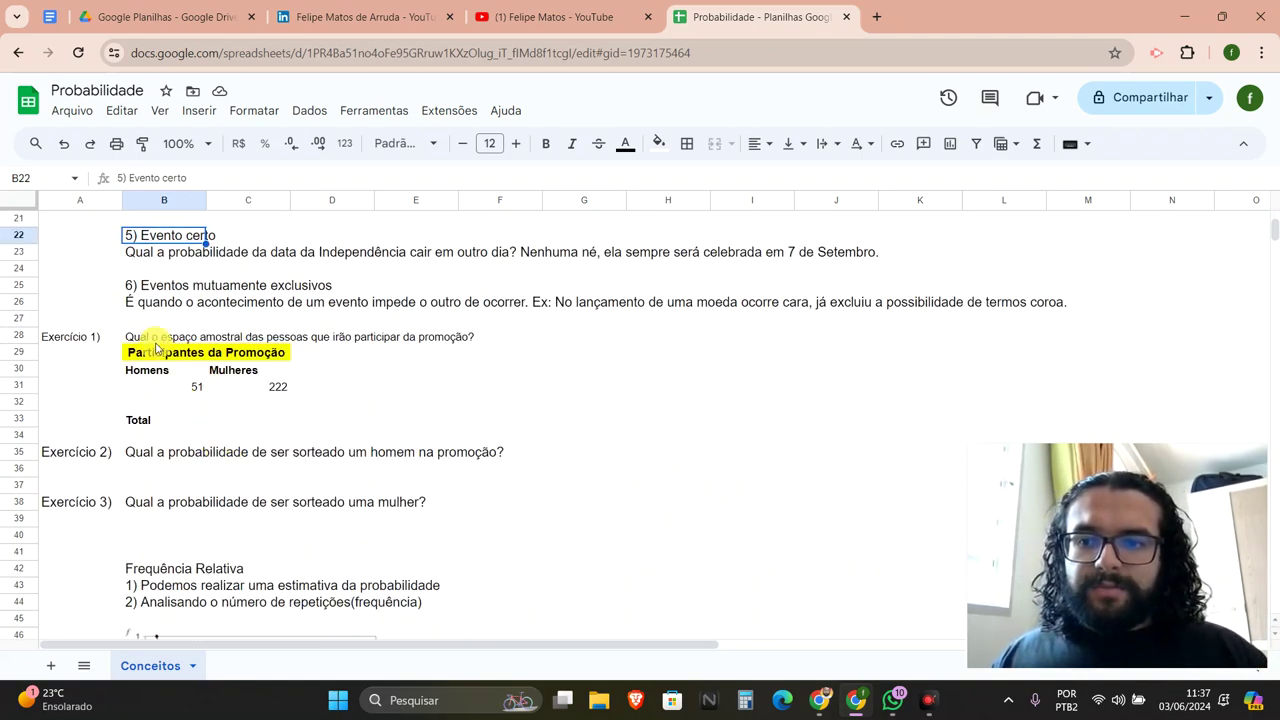
{"action": "left_click", "coordinate": [153, 287]}
{"action": "left_click", "coordinate": [151, 287]}
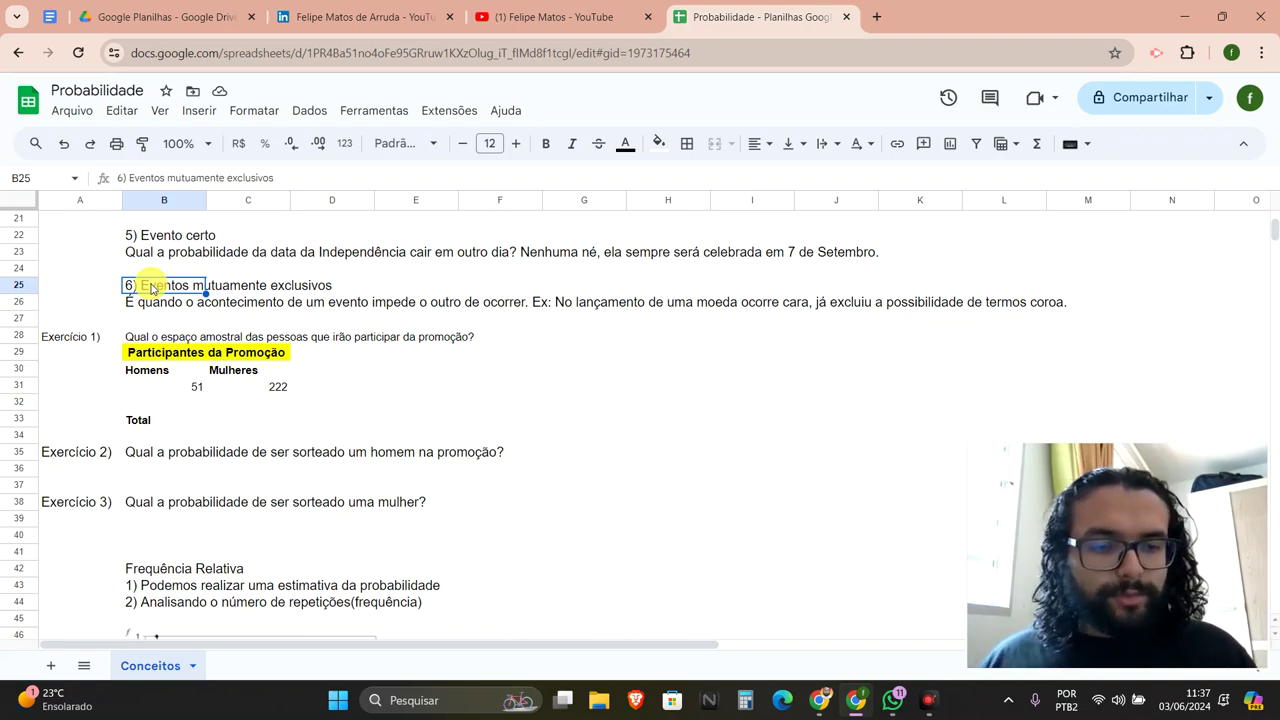
{"action": "scroll", "coordinate": [172, 350], "scroll_direction": "down", "scroll_amount": 1}
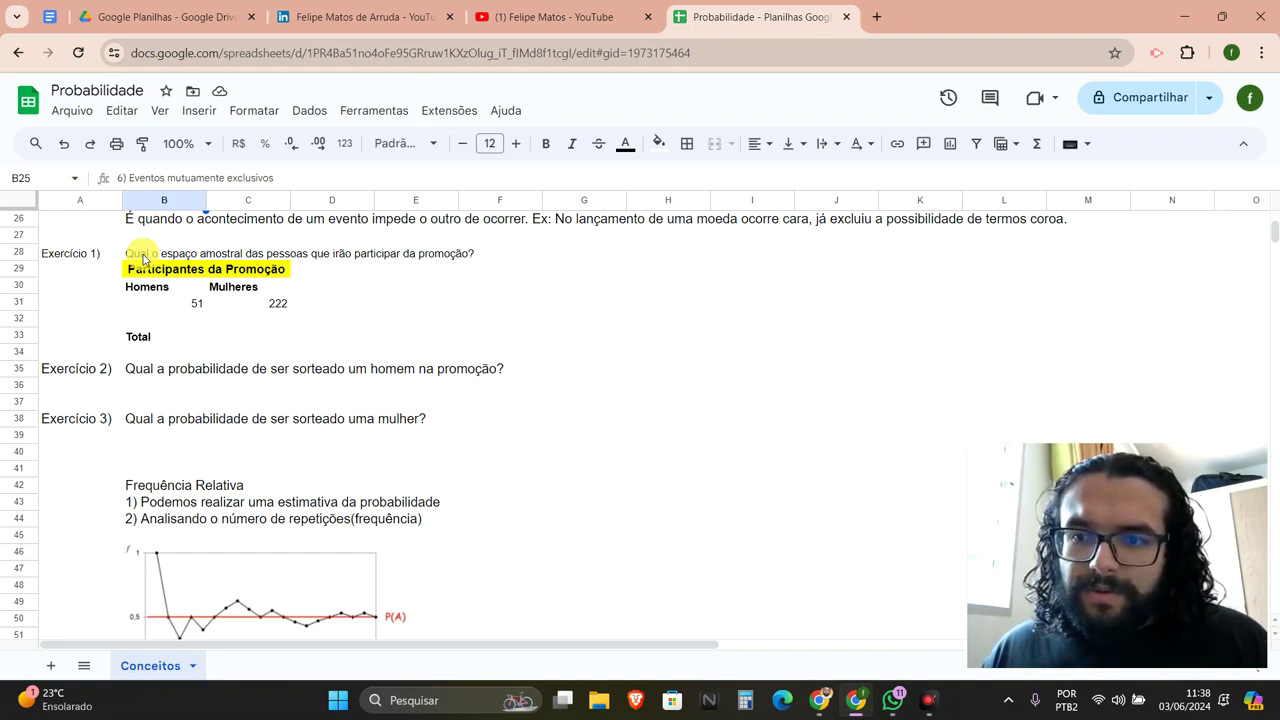
{"action": "left_click_drag", "start_coordinate": [147, 289], "coordinate": [249, 311]}
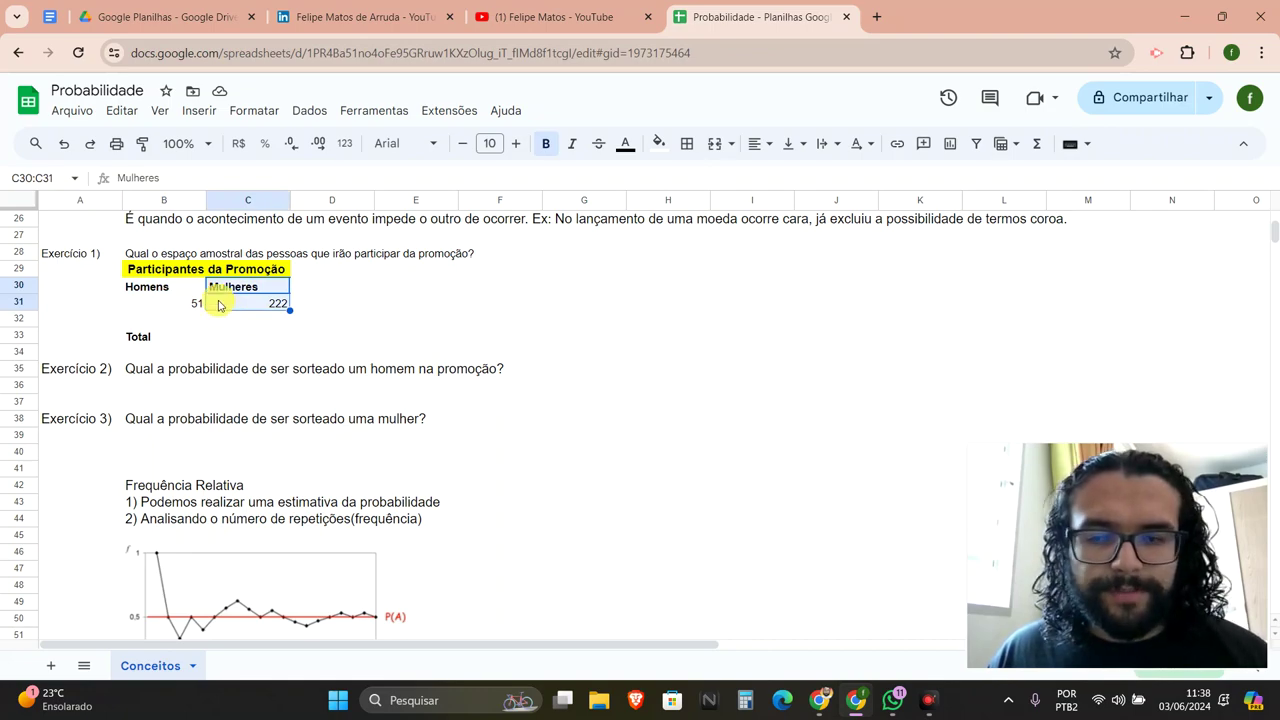
{"action": "left_click", "coordinate": [154, 256]}
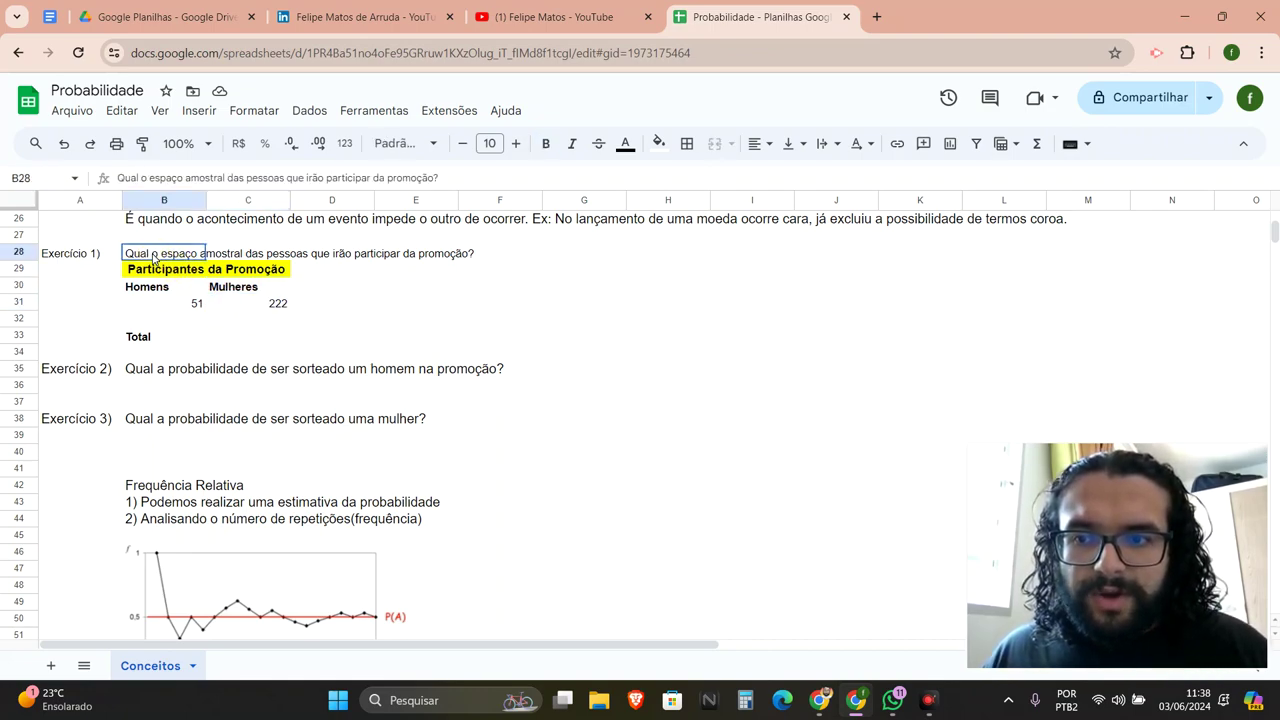
{"action": "left_click_drag", "start_coordinate": [167, 258], "coordinate": [467, 260]}
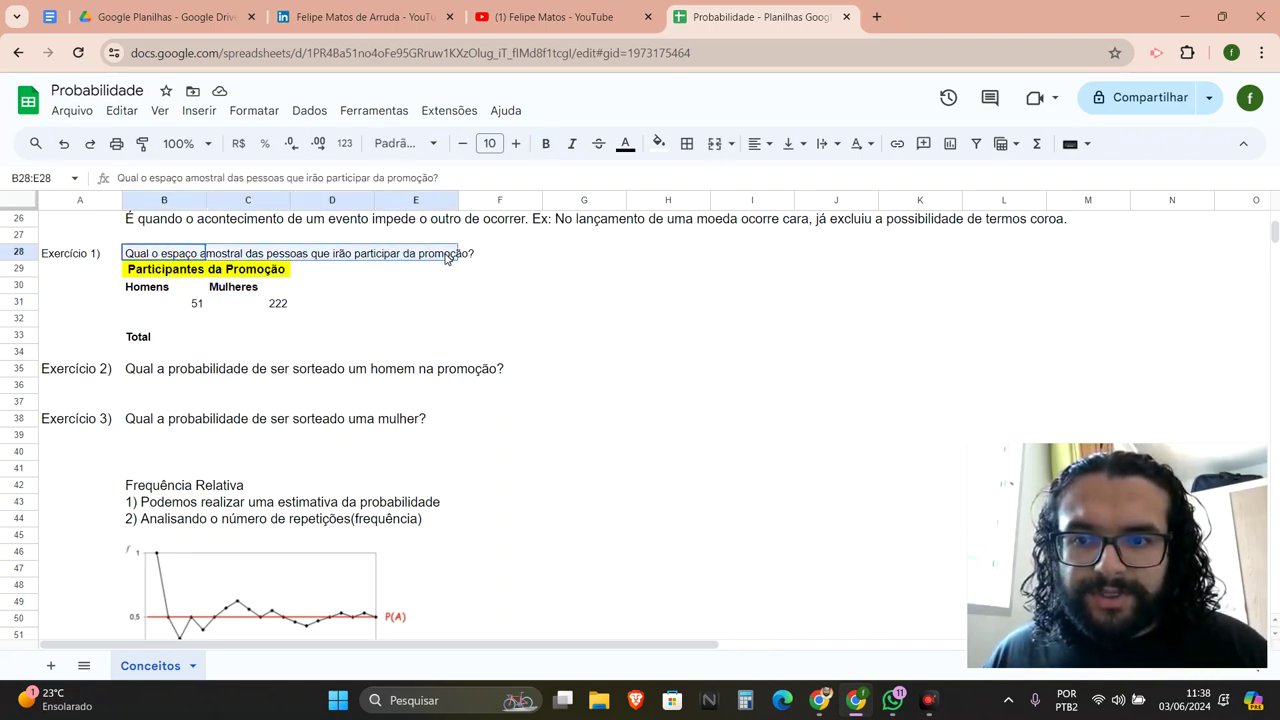
{"action": "scroll", "coordinate": [415, 258], "scroll_direction": "up", "scroll_amount": 5}
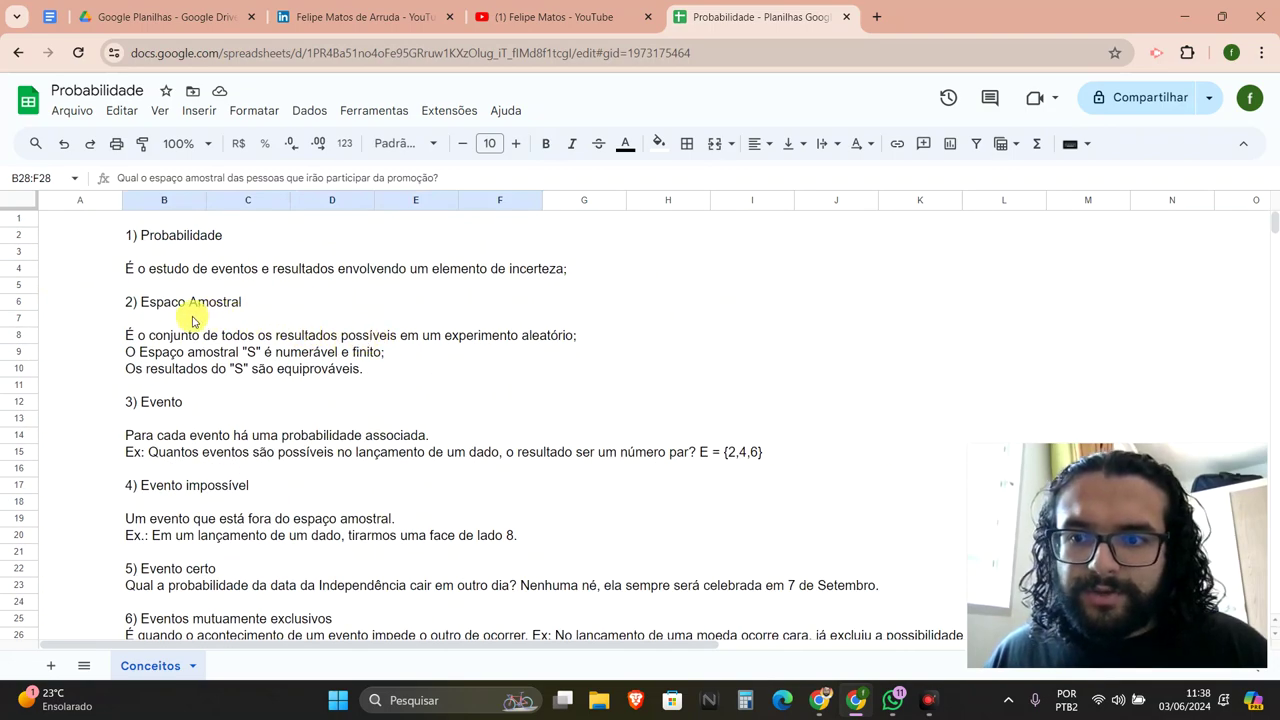
{"action": "left_click_drag", "start_coordinate": [144, 338], "coordinate": [540, 334]}
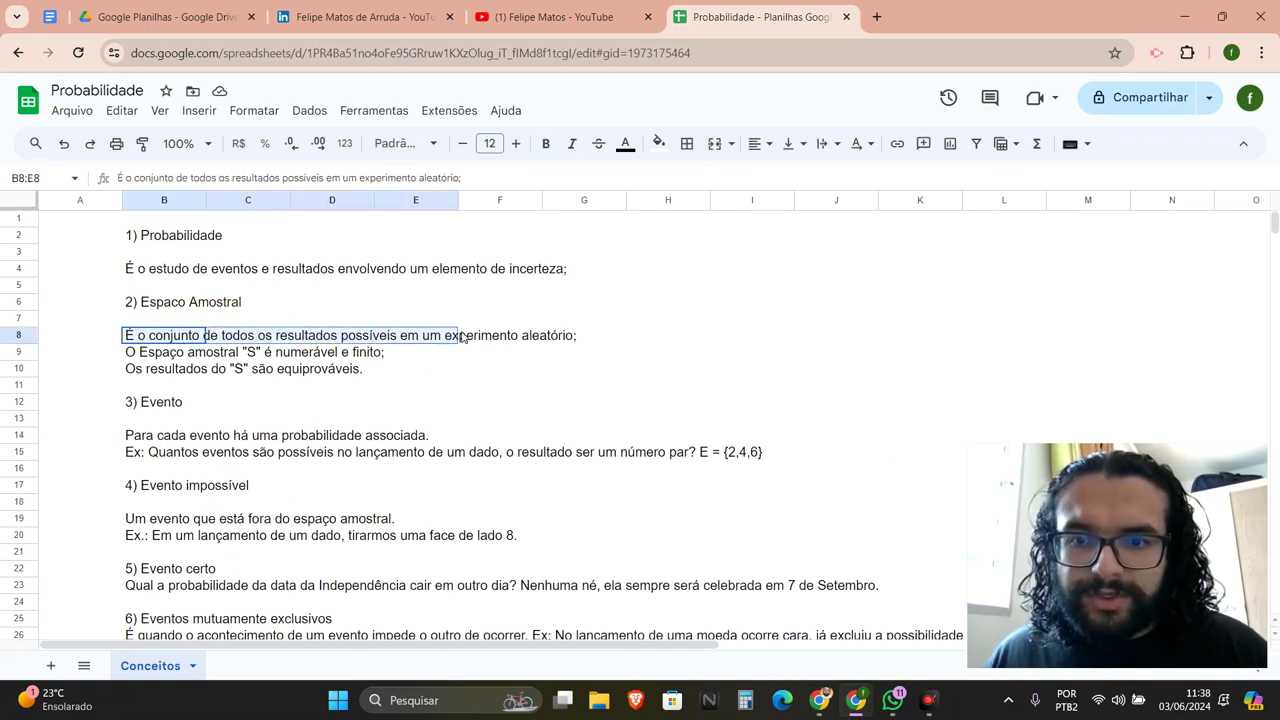
{"action": "scroll", "coordinate": [540, 334], "scroll_direction": "down", "scroll_amount": 4}
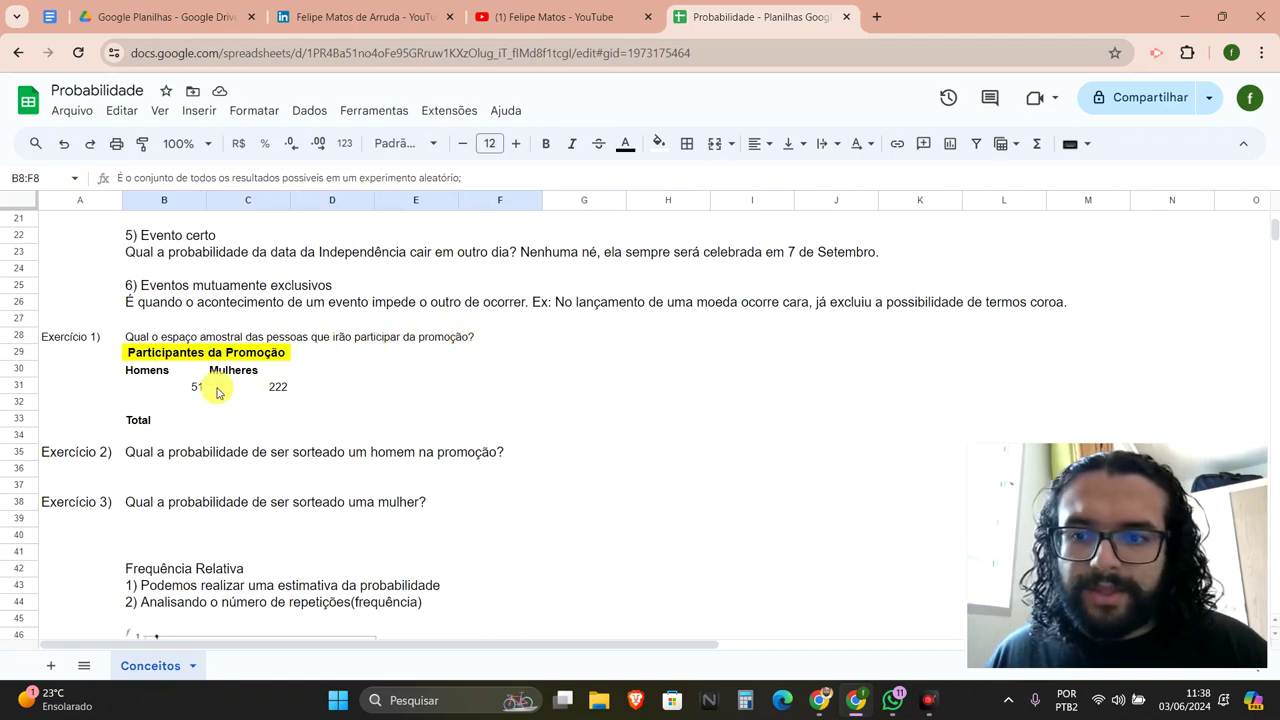
{"action": "left_click", "coordinate": [195, 423]}
{"action": "left_click_drag", "start_coordinate": [198, 388], "coordinate": [173, 365]}
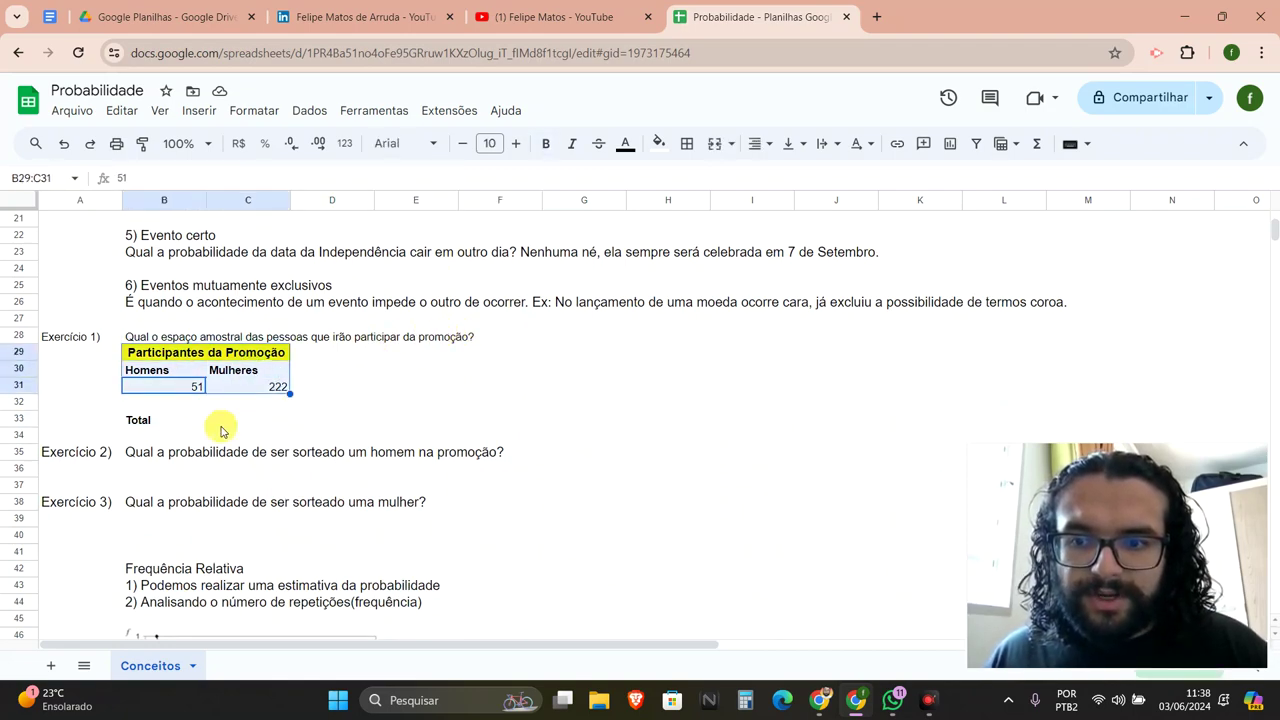
- Enter =B31+C31 in C33 so the participants Total reads 273
{"action": "left_click", "coordinate": [221, 424]}
{"action": "type", "text": "="}
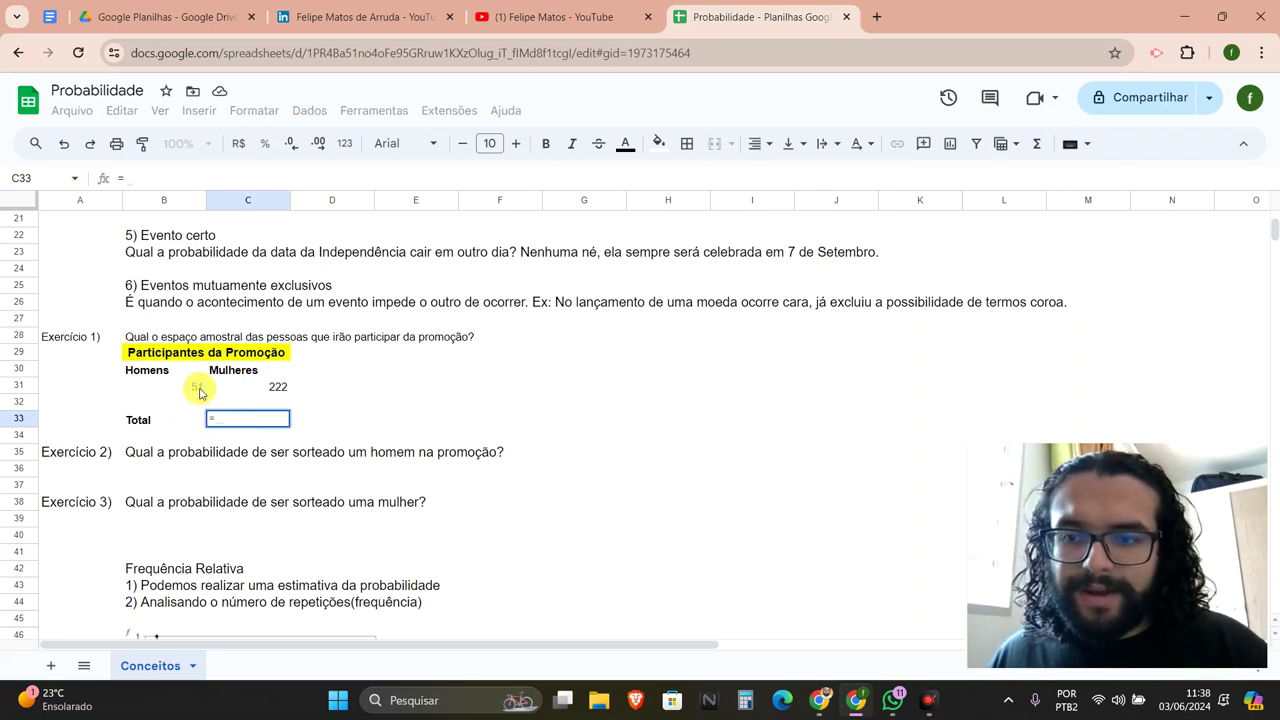
{"action": "left_click", "coordinate": [199, 390]}
{"action": "type", "text": "+"}
{"action": "left_click", "coordinate": [250, 388]}
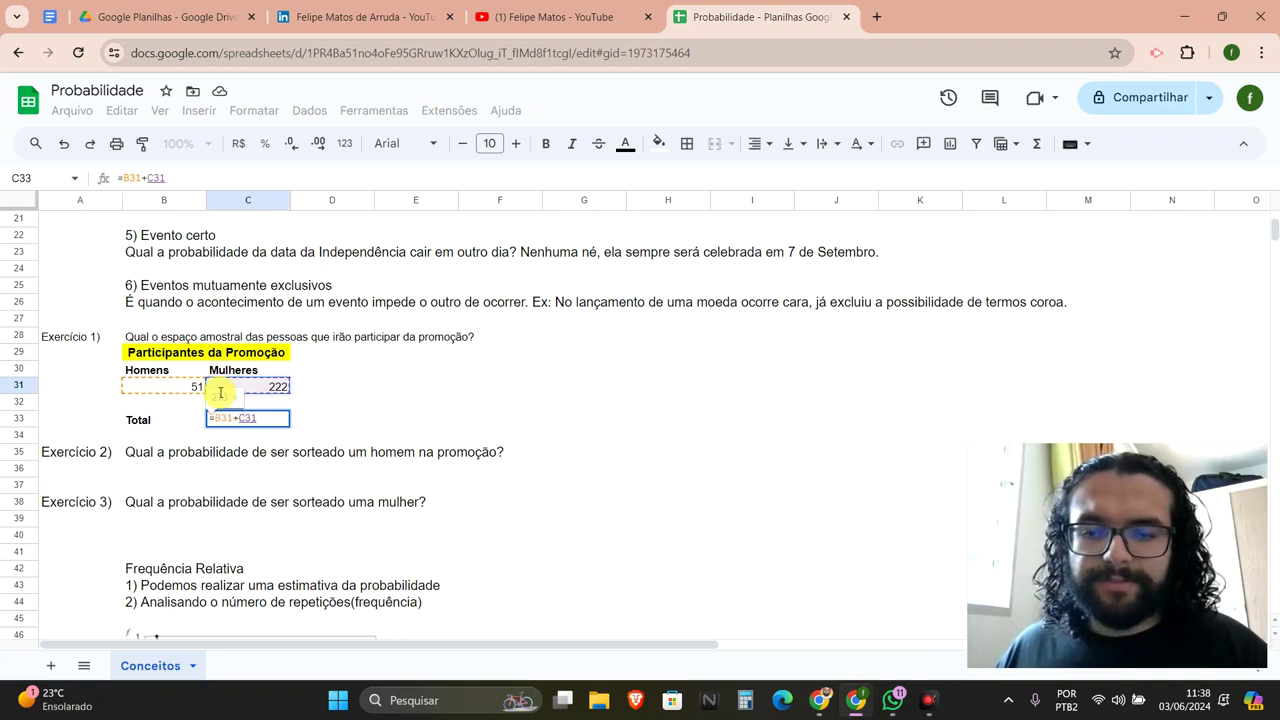
{"action": "key", "text": "Return"}
{"action": "left_click", "coordinate": [253, 421]}
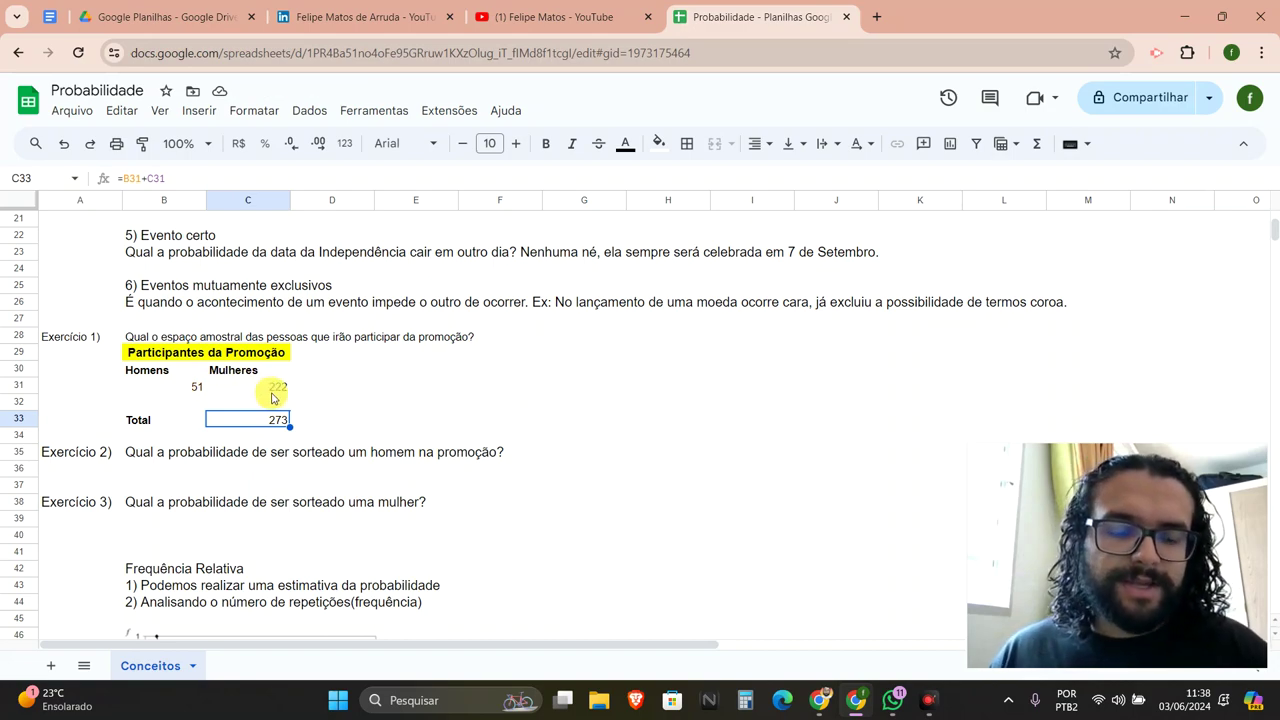
{"action": "scroll", "coordinate": [278, 382], "scroll_direction": "down", "scroll_amount": 1}
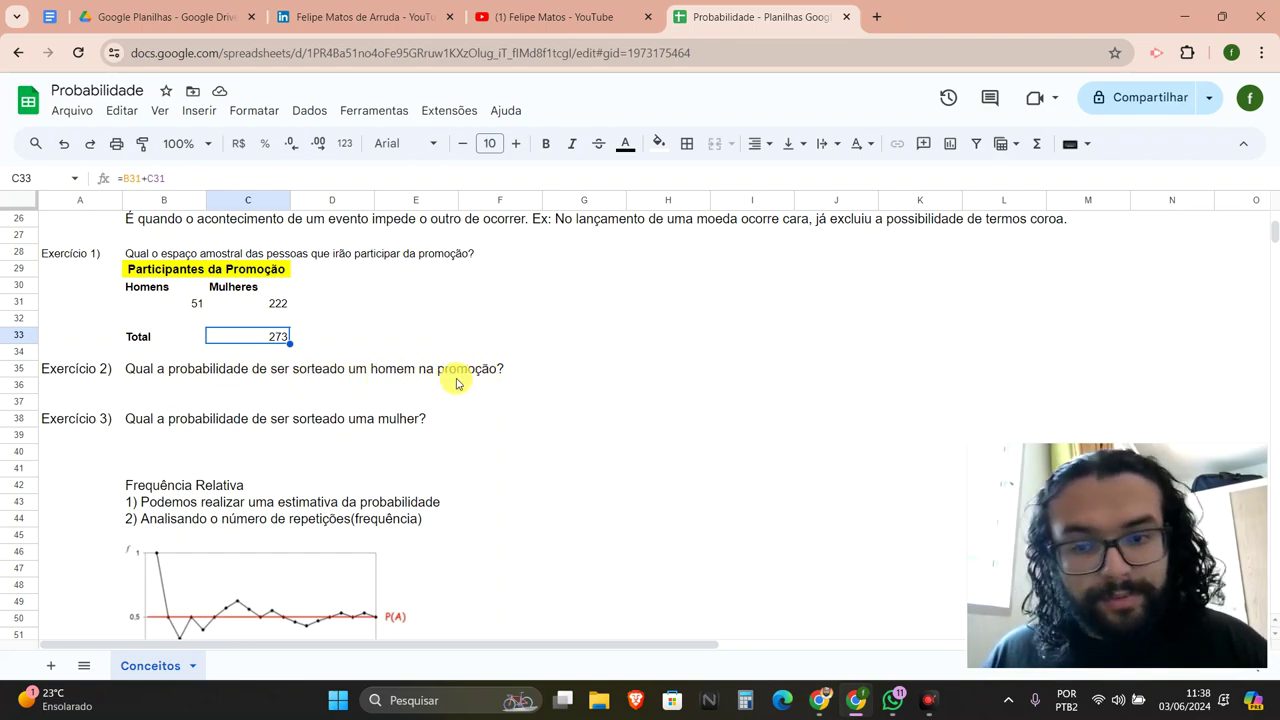
{"action": "left_click", "coordinate": [180, 389]}
- Enter =B31/C33 in B36 so Exercício 2's man probability reads 18,68%
{"action": "type", "text": "="}
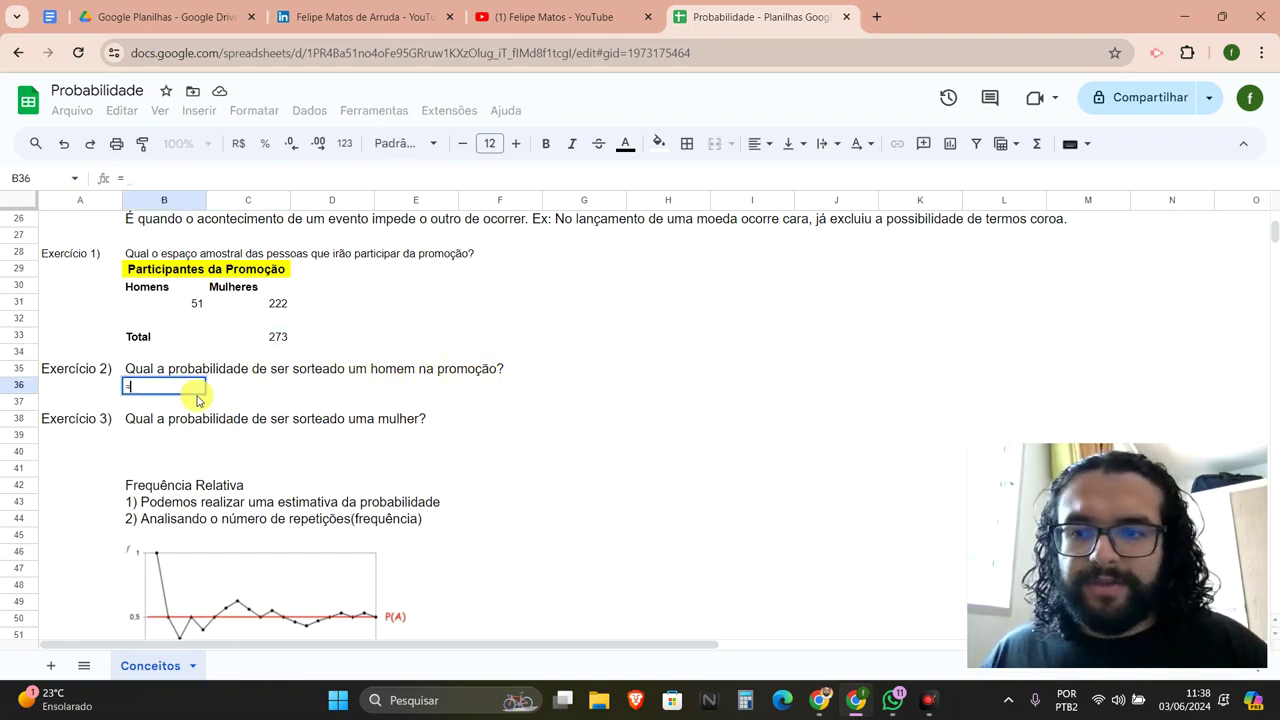
{"action": "left_click", "coordinate": [190, 305]}
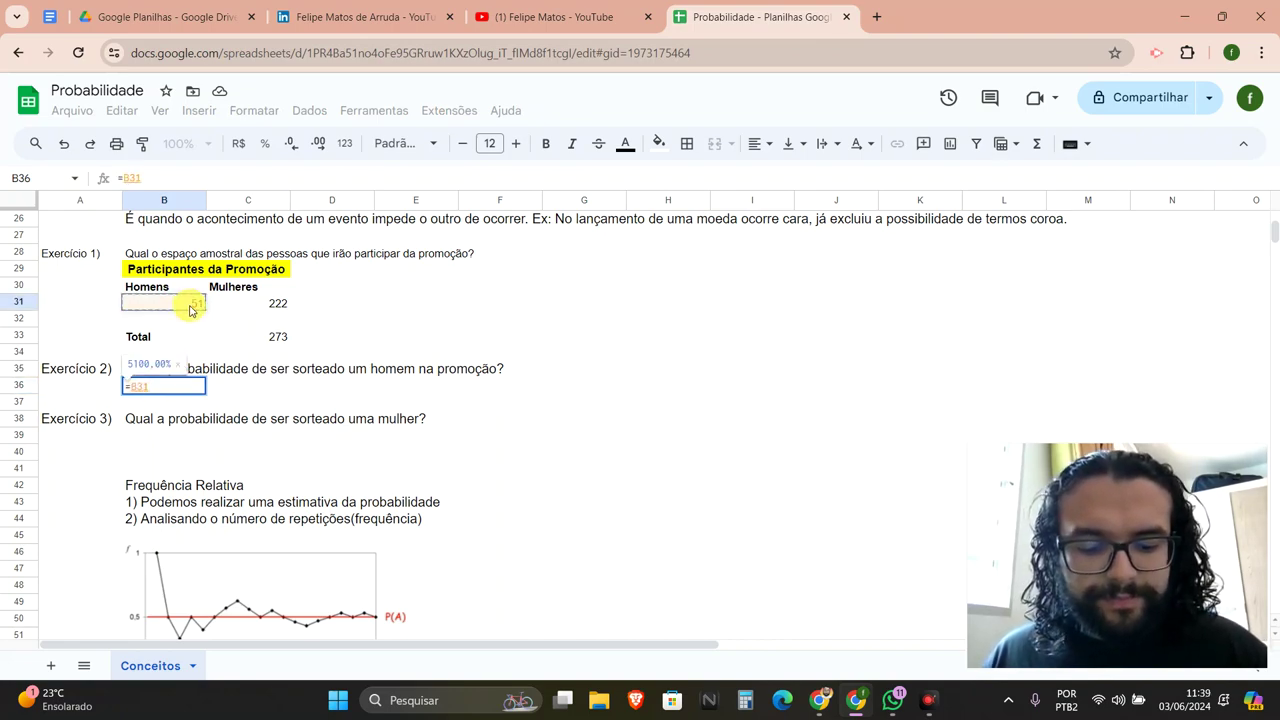
{"action": "type", "text": "/"}
{"action": "left_click", "coordinate": [240, 338]}
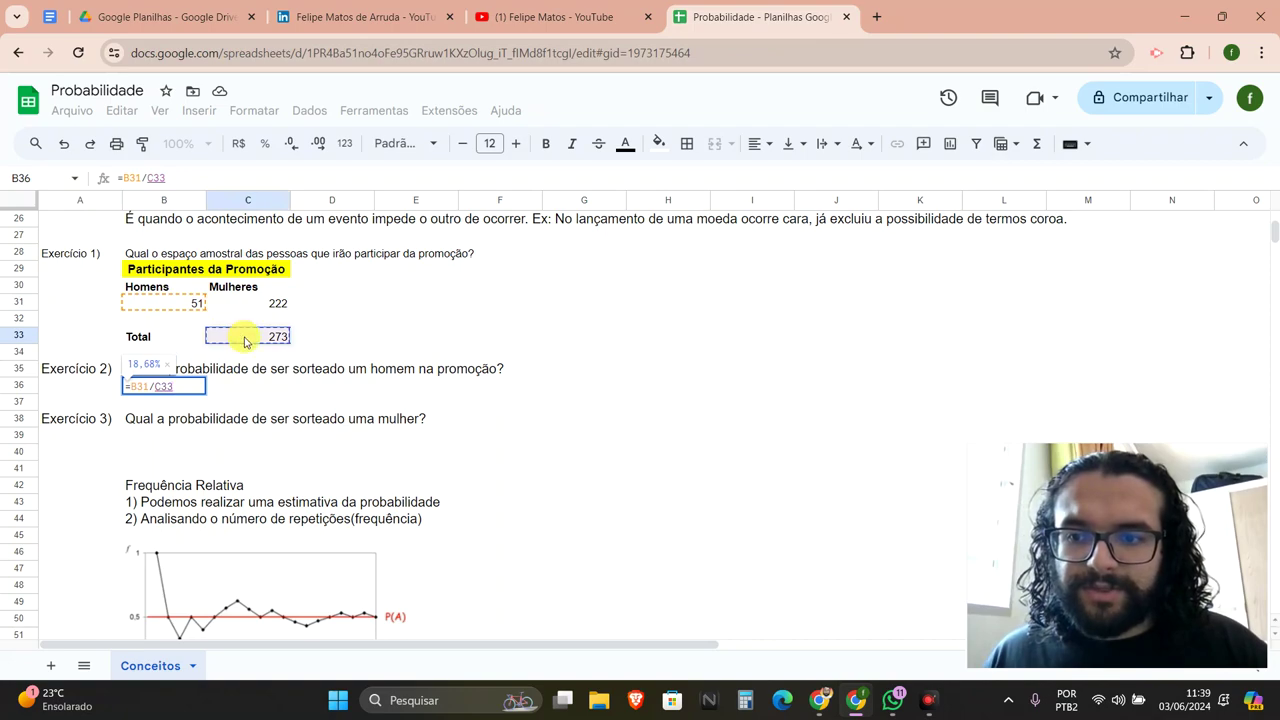
{"action": "key", "text": "Return"}
{"action": "left_click", "coordinate": [195, 385]}
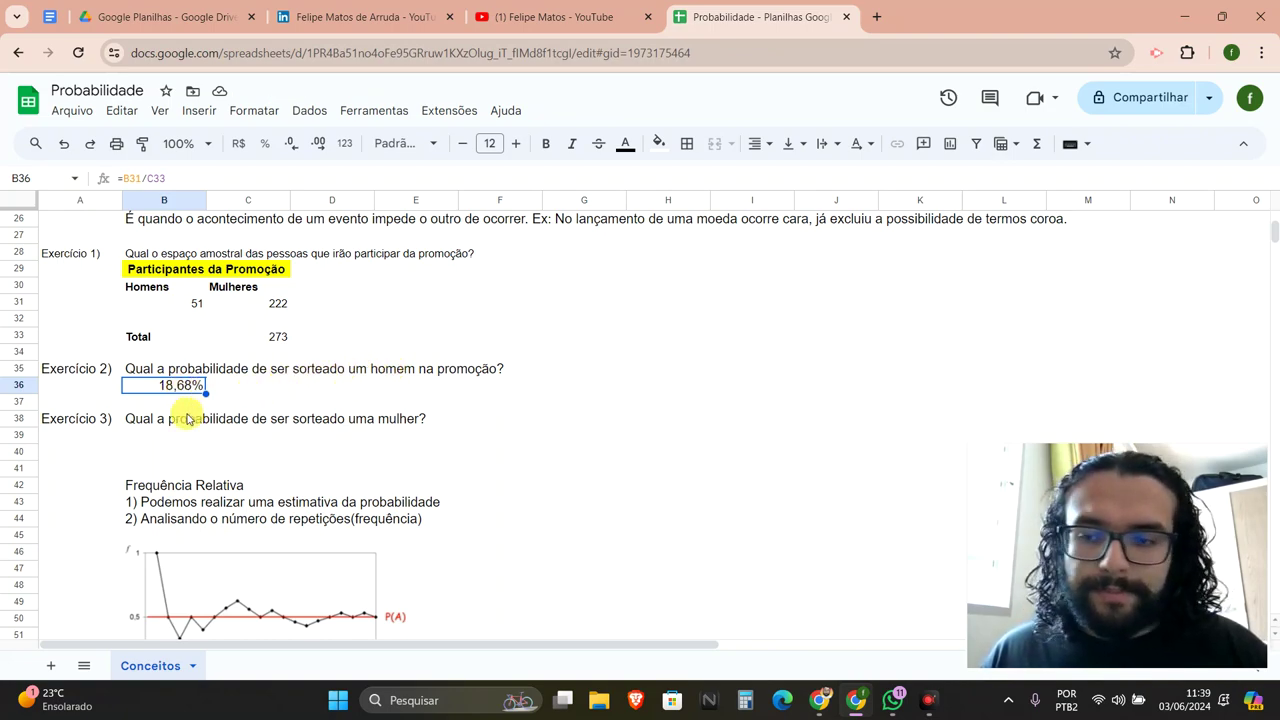
- Enter =C31/C33 in B39 so Exercício 3's woman probability reads 81,32%
{"action": "left_click", "coordinate": [174, 436]}
{"action": "type", "text": "="}
{"action": "left_click", "coordinate": [248, 312]}
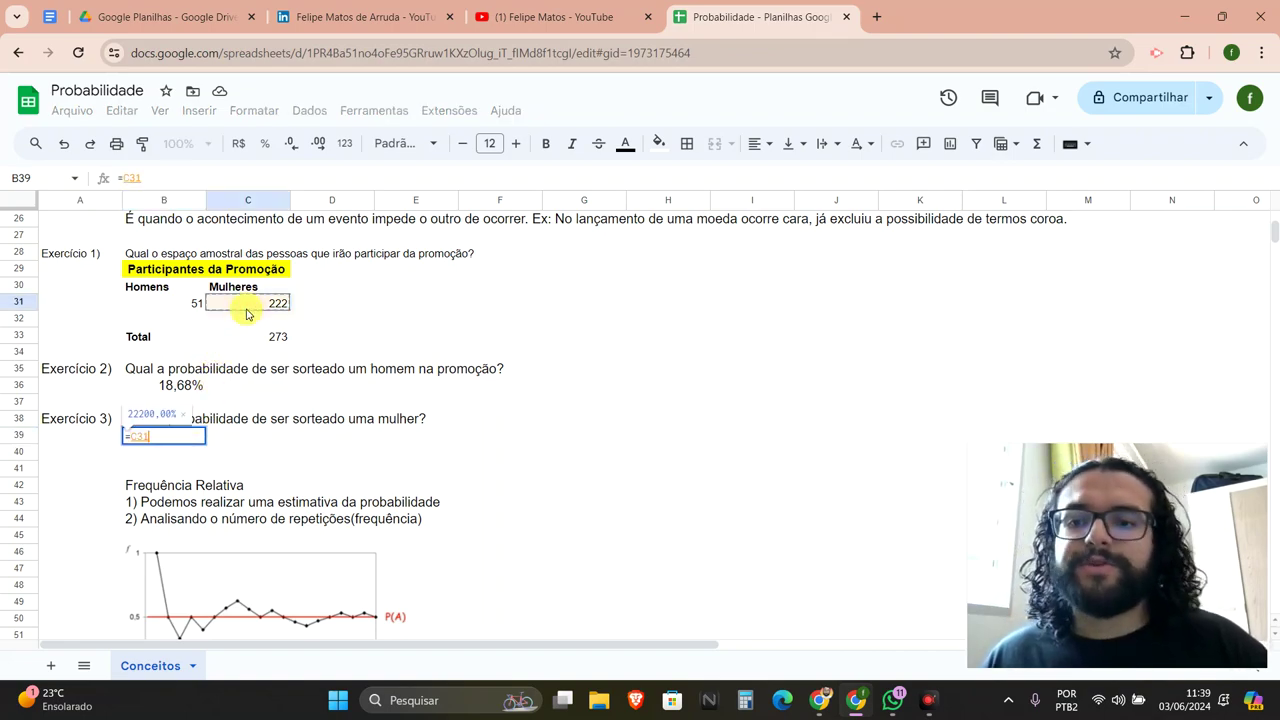
{"action": "type", "text": "/"}
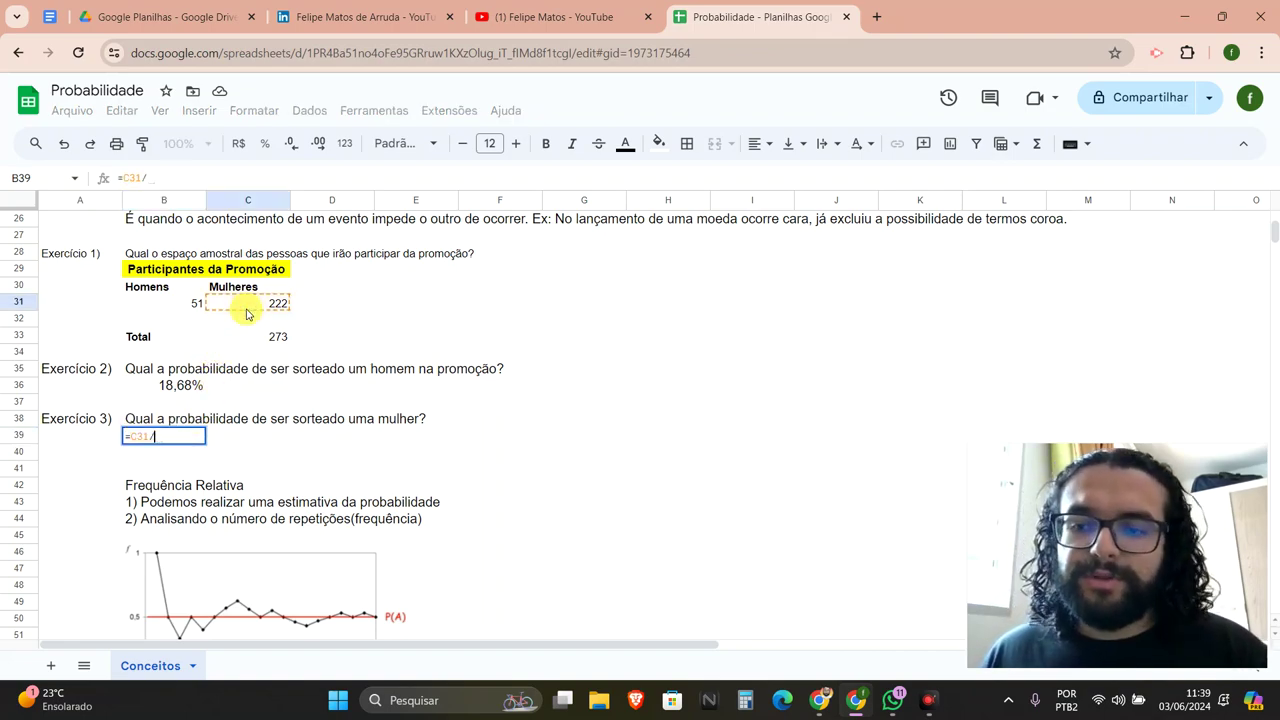
{"action": "left_click", "coordinate": [268, 337]}
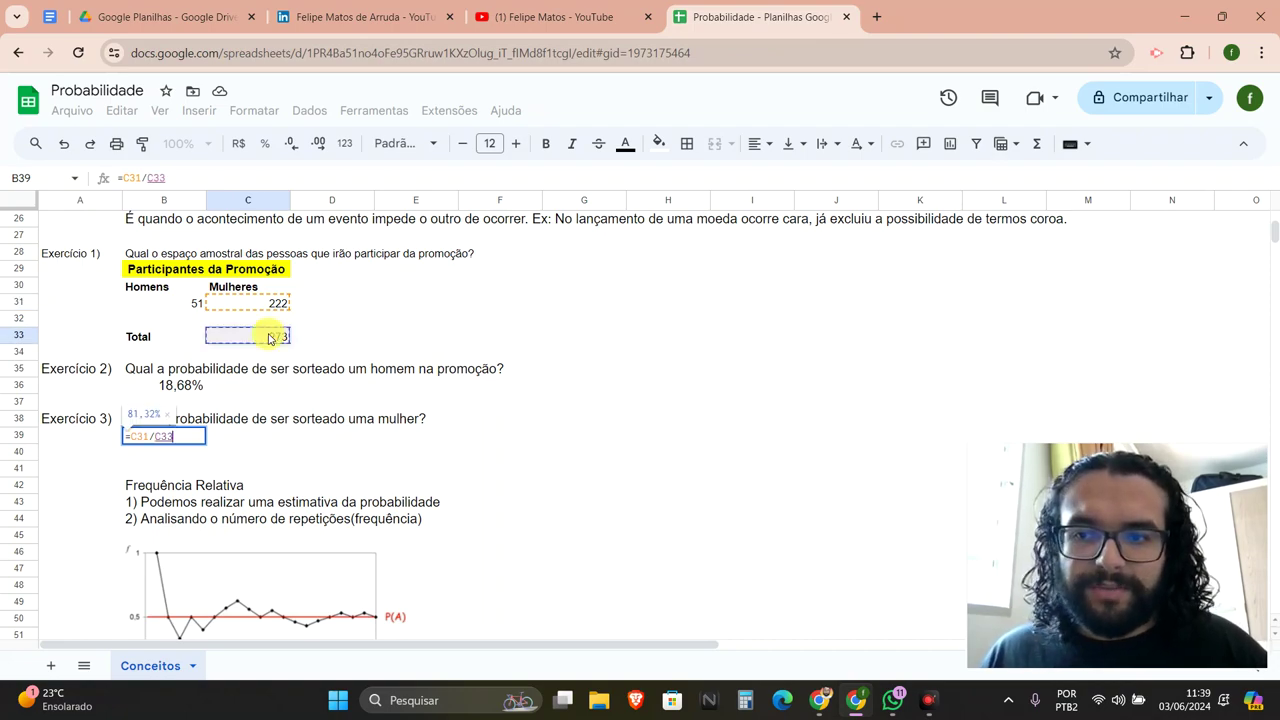
{"action": "key", "text": "Return"}
{"action": "left_click", "coordinate": [173, 438]}
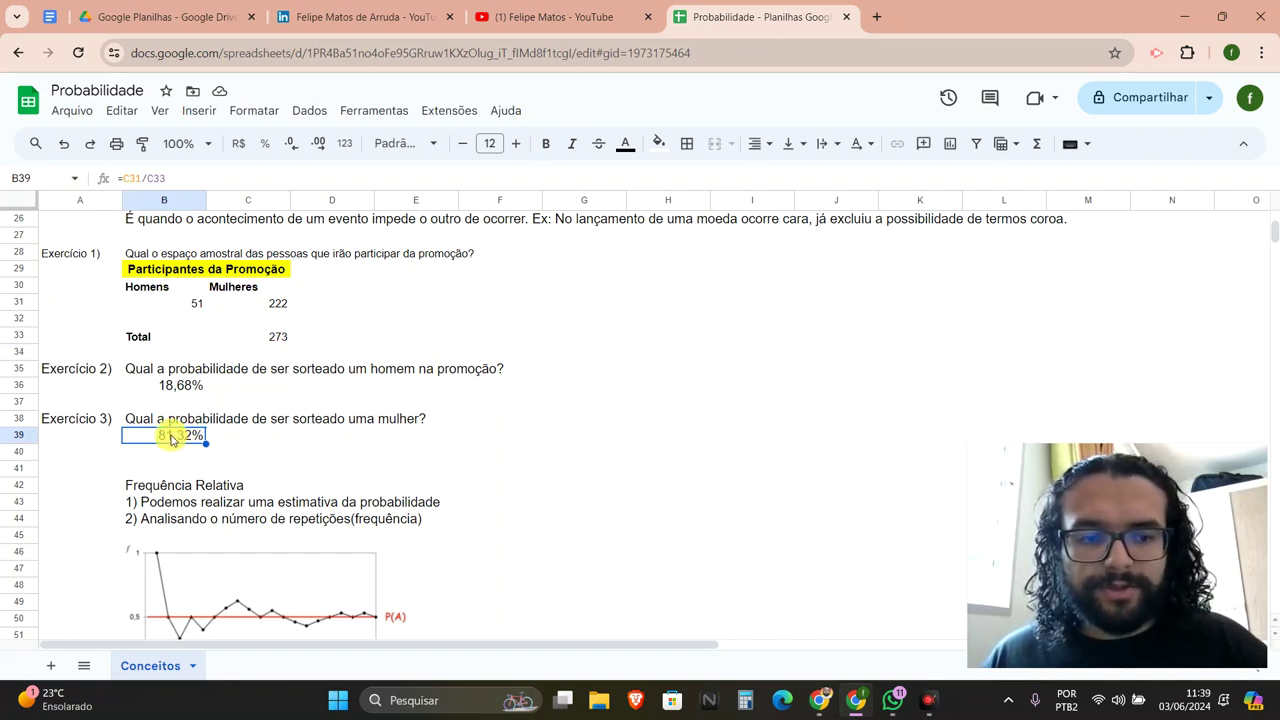
{"action": "left_click_drag", "start_coordinate": [160, 402], "coordinate": [411, 447]}
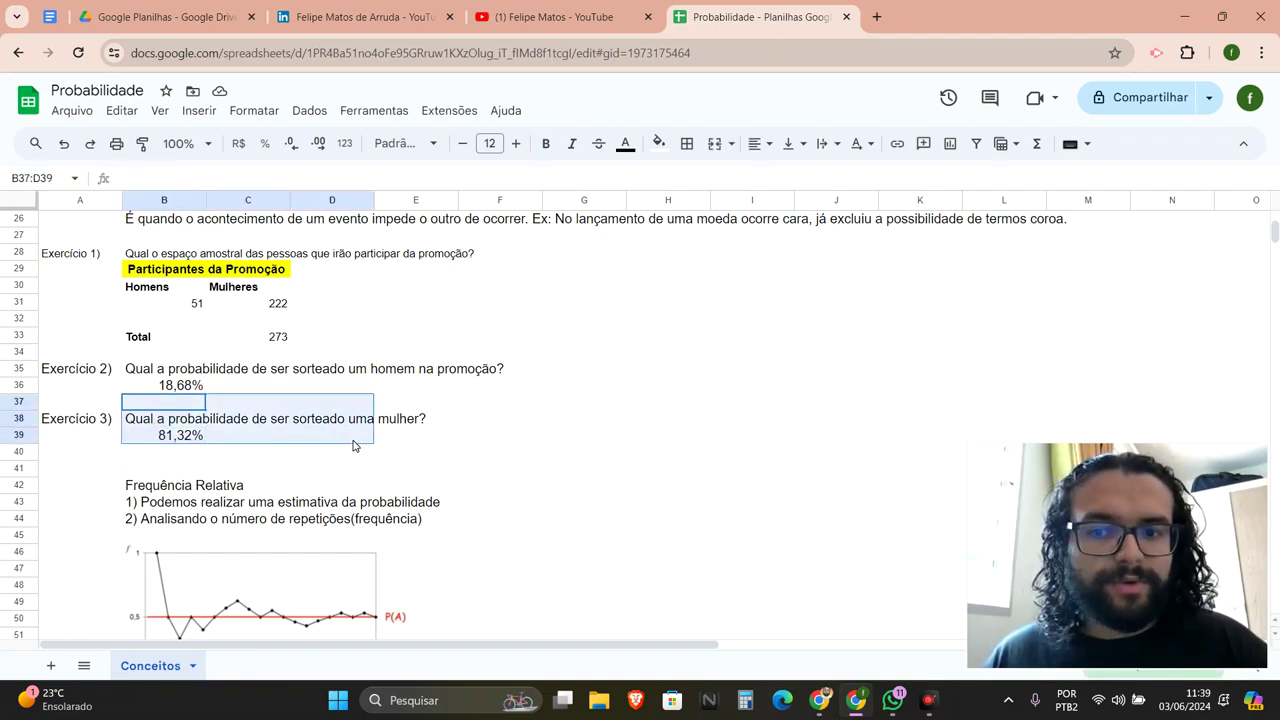
{"action": "scroll", "coordinate": [248, 350], "scroll_direction": "down", "scroll_amount": 3}
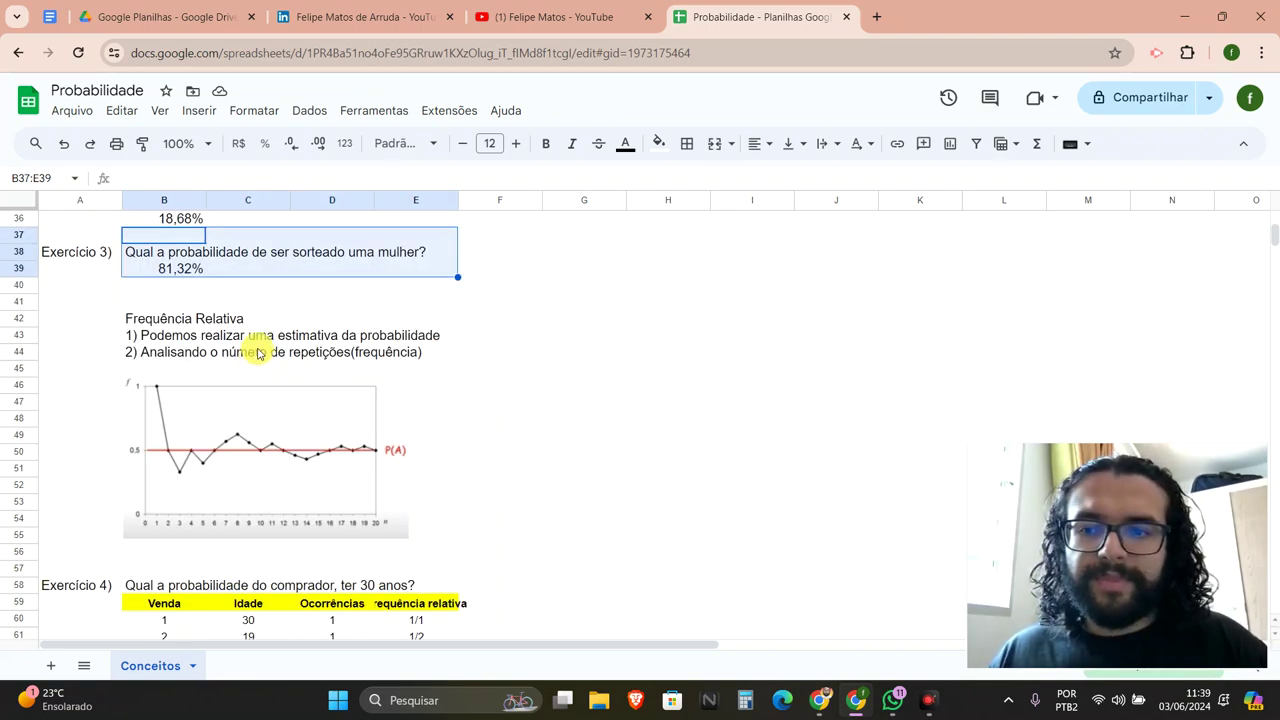
{"action": "left_click", "coordinate": [157, 320]}
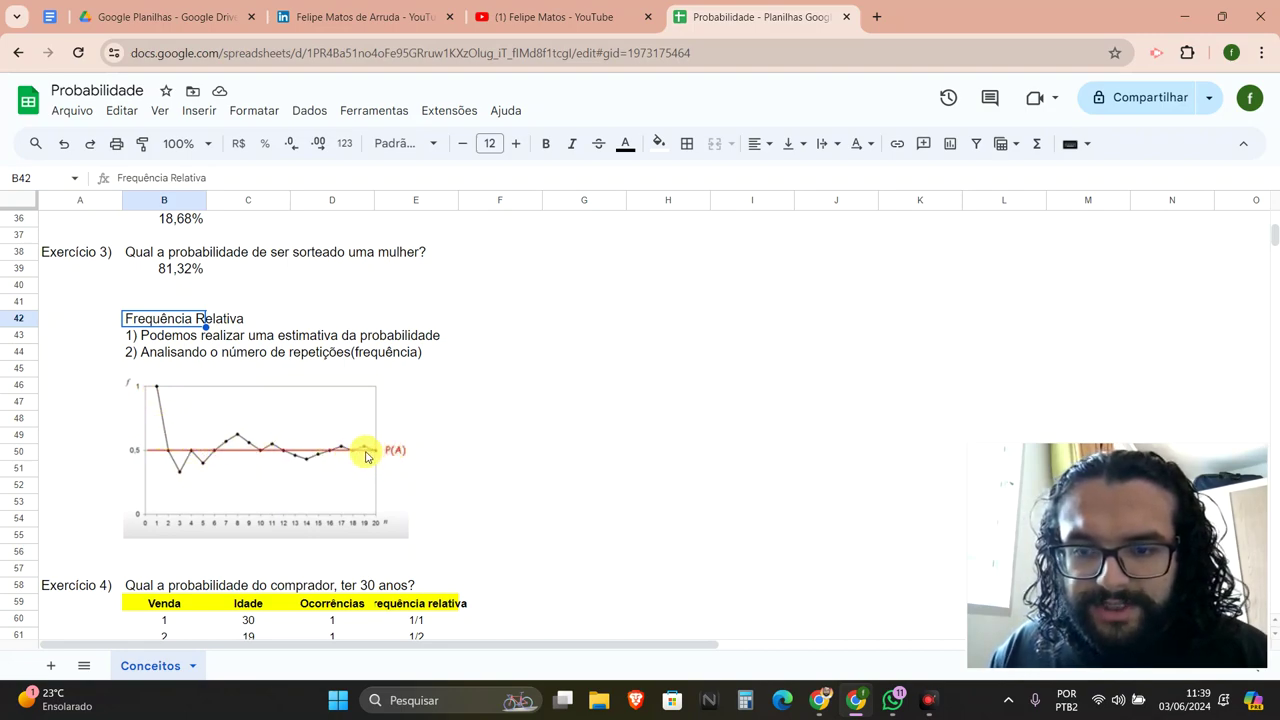
{"action": "scroll", "coordinate": [360, 413], "scroll_direction": "down", "scroll_amount": 5}
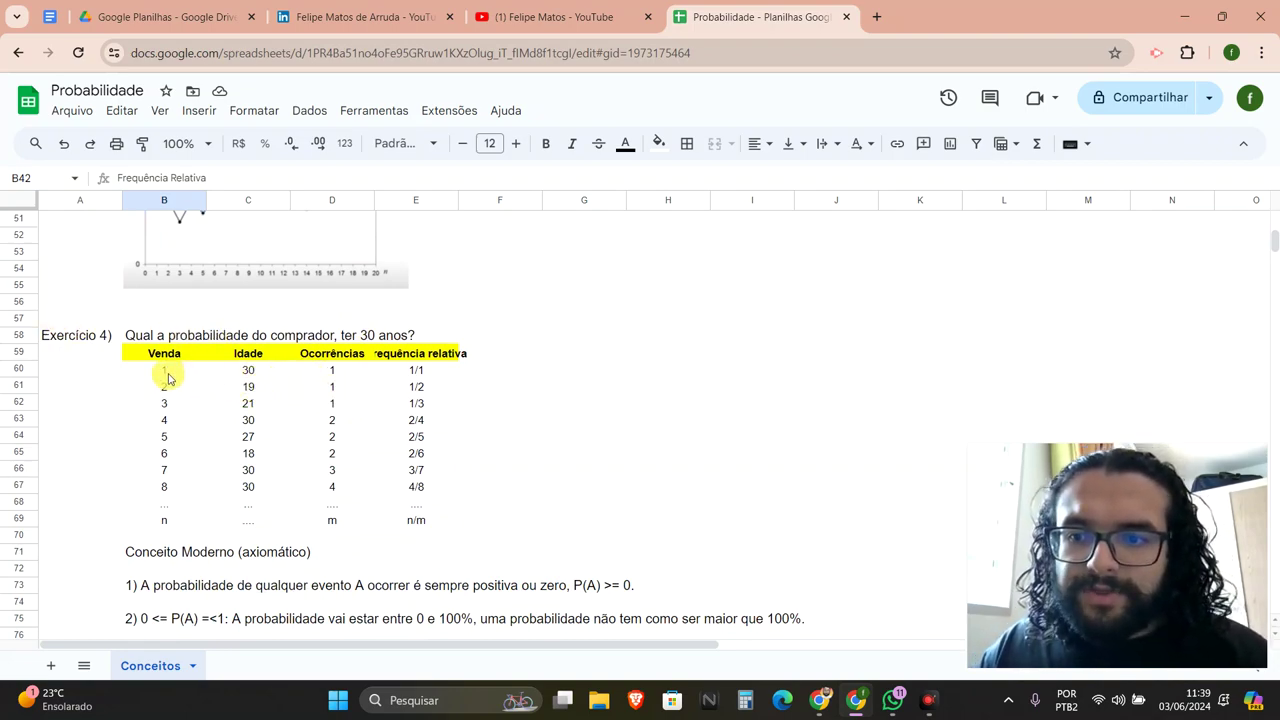
{"action": "left_click_drag", "start_coordinate": [164, 370], "coordinate": [336, 376]}
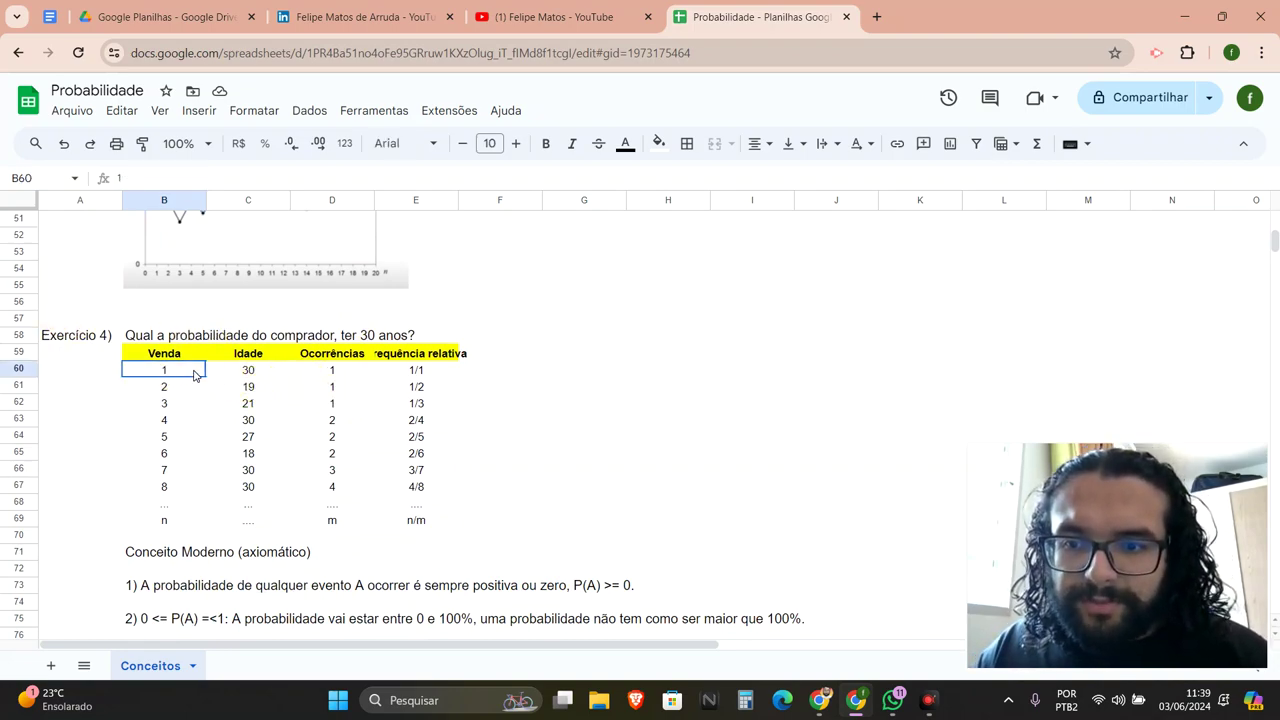
{"action": "left_click", "coordinate": [340, 376]}
{"action": "left_click", "coordinate": [250, 370]}
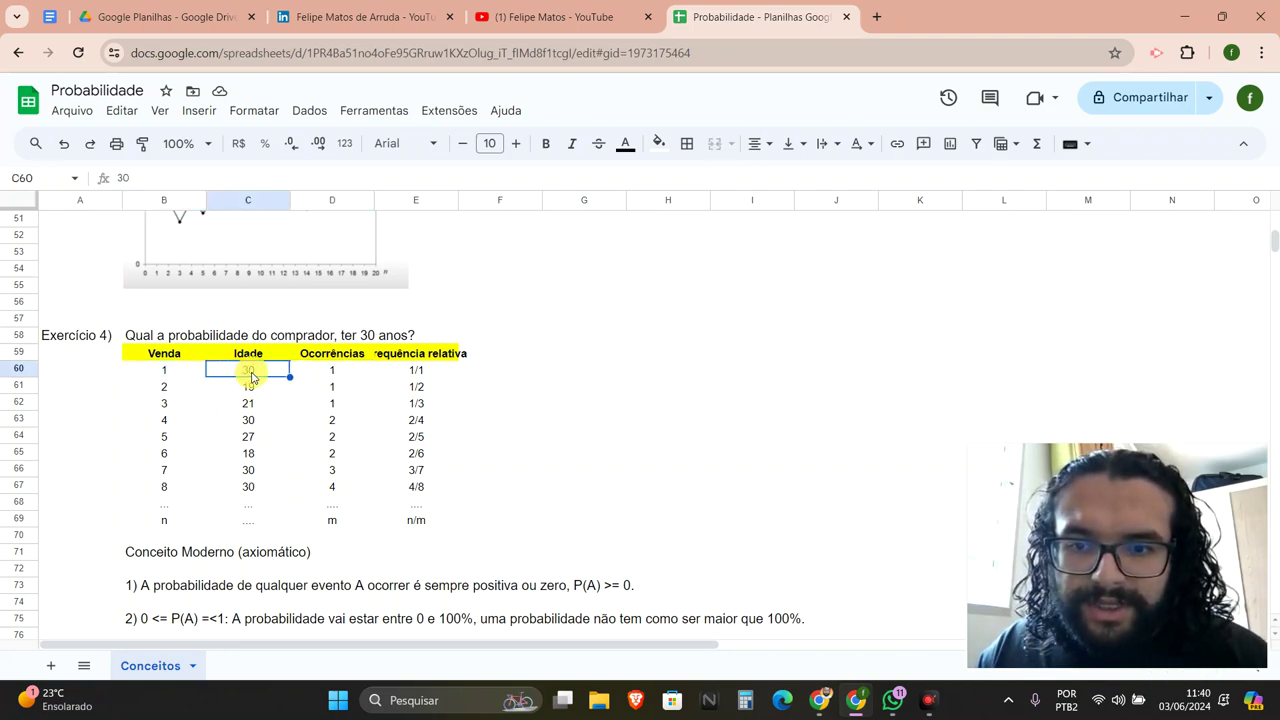
{"action": "left_click", "coordinate": [414, 371]}
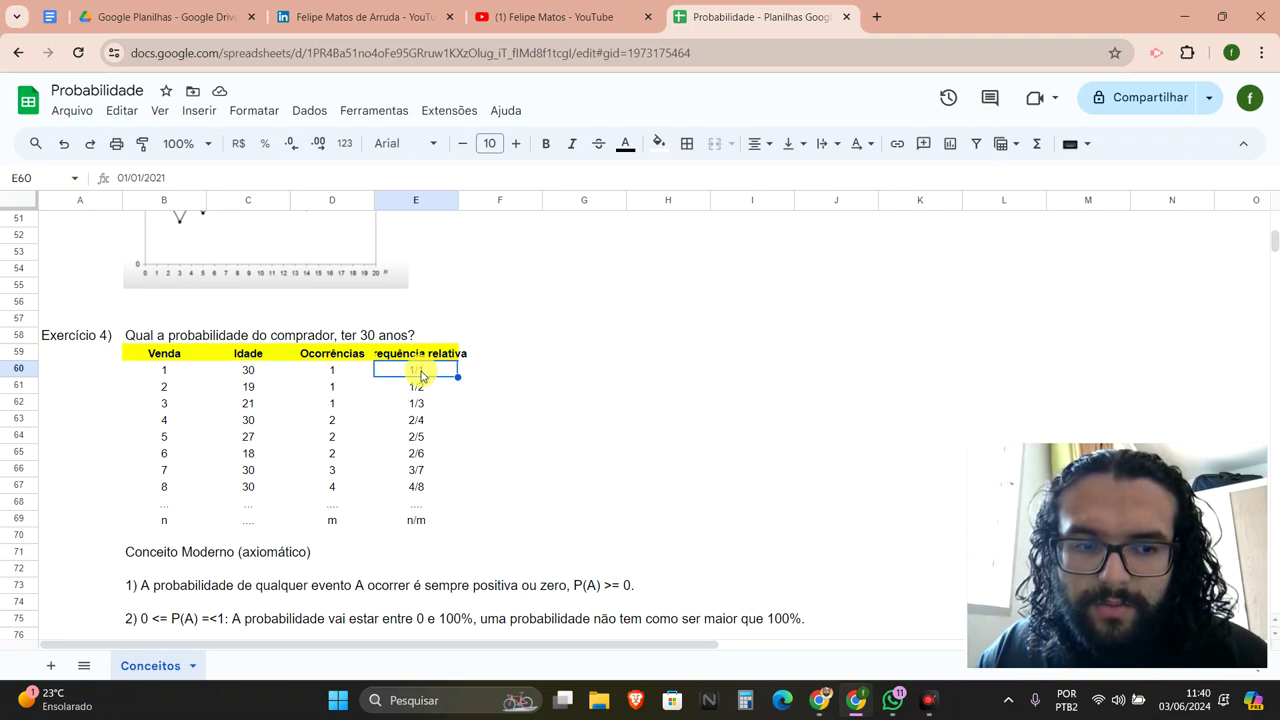
{"action": "left_click_drag", "start_coordinate": [164, 386], "coordinate": [248, 386]}
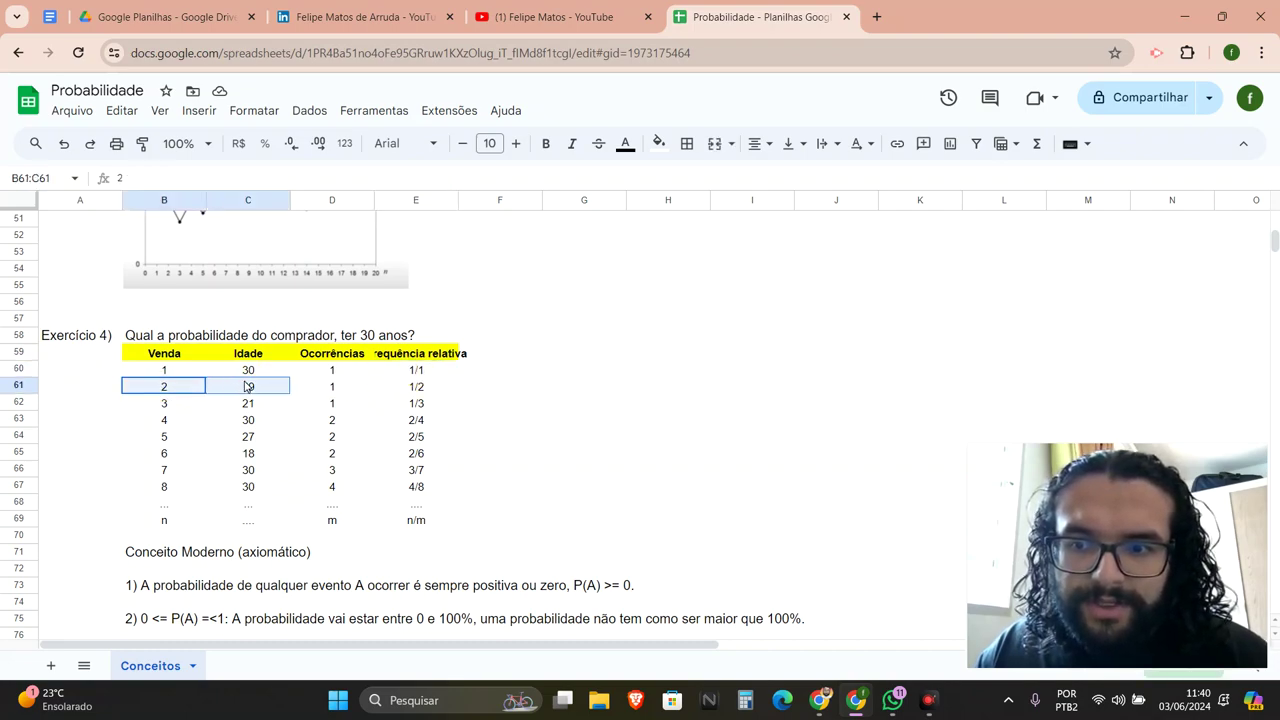
{"action": "left_click", "coordinate": [252, 388]}
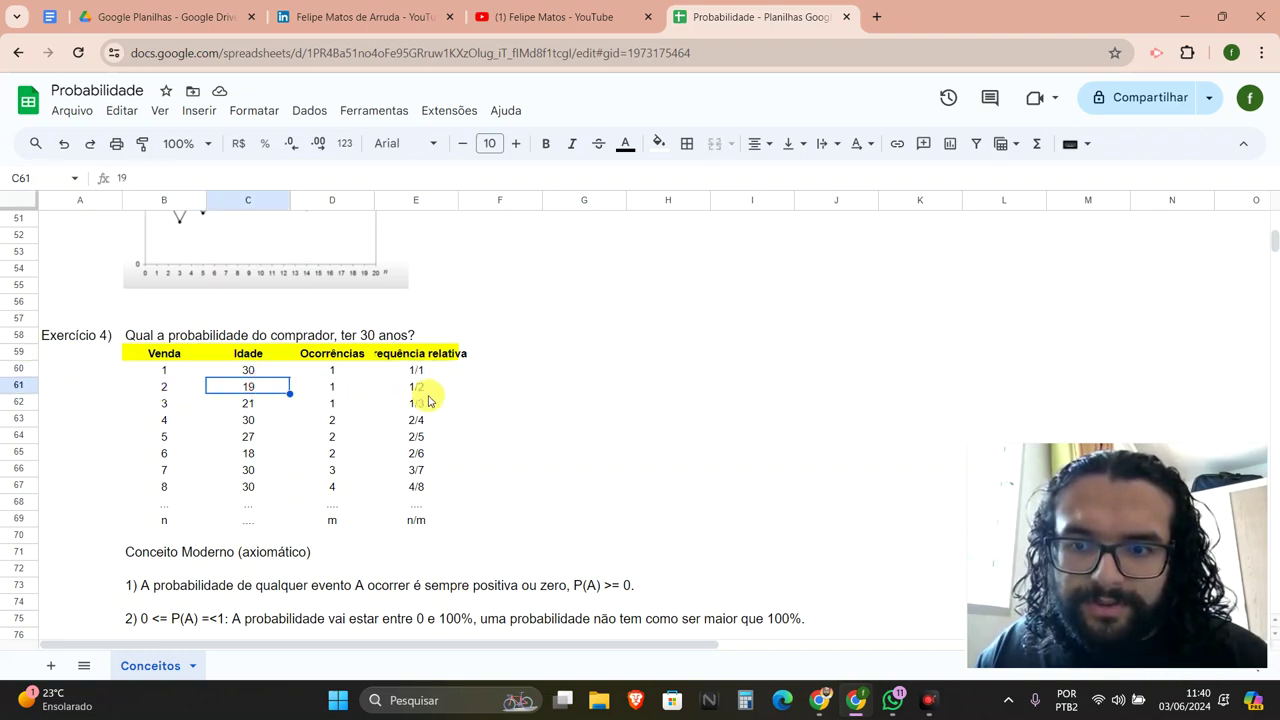
{"action": "left_click", "coordinate": [325, 392]}
{"action": "left_click", "coordinate": [412, 390]}
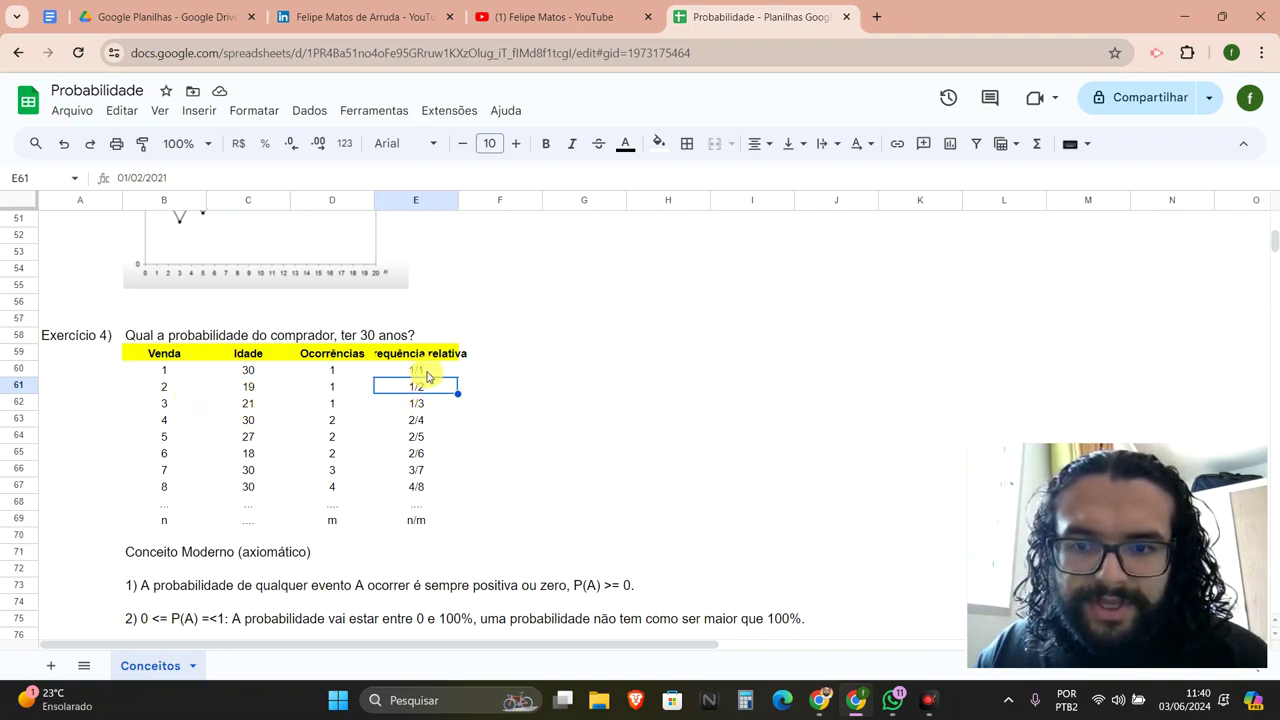
{"action": "left_click_drag", "start_coordinate": [425, 372], "coordinate": [427, 493]}
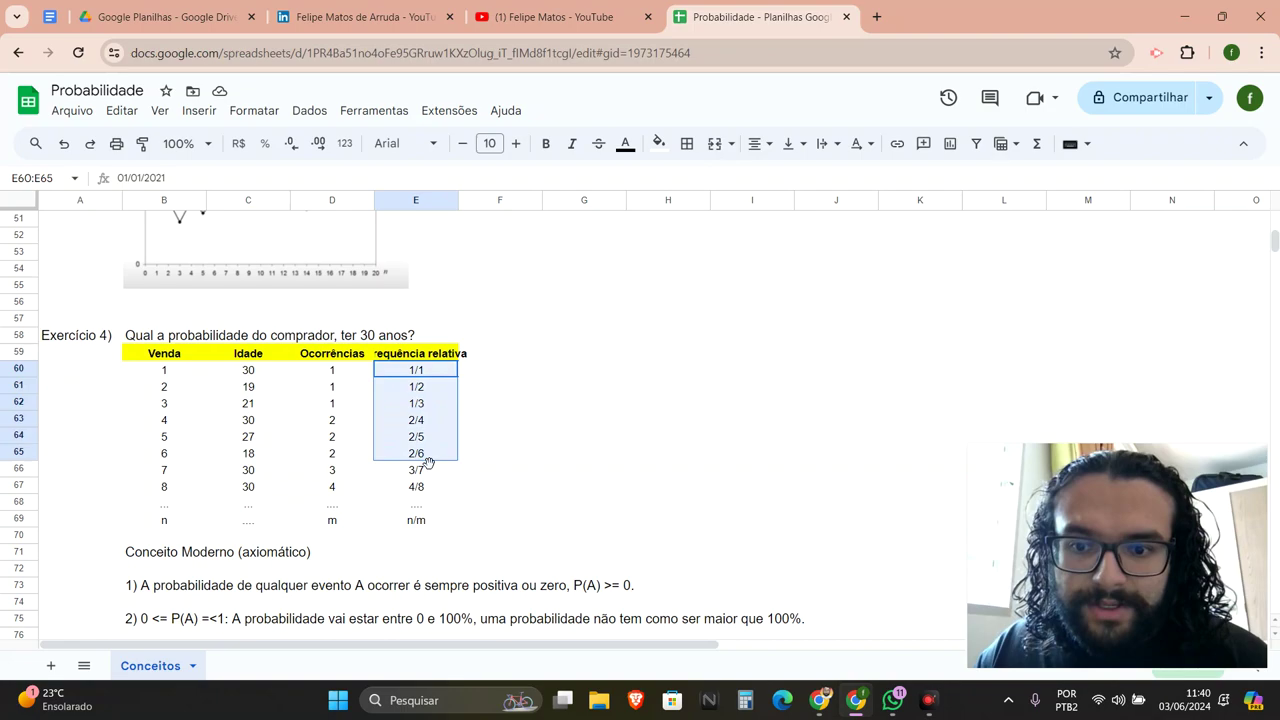
{"action": "left_click", "coordinate": [248, 372]}
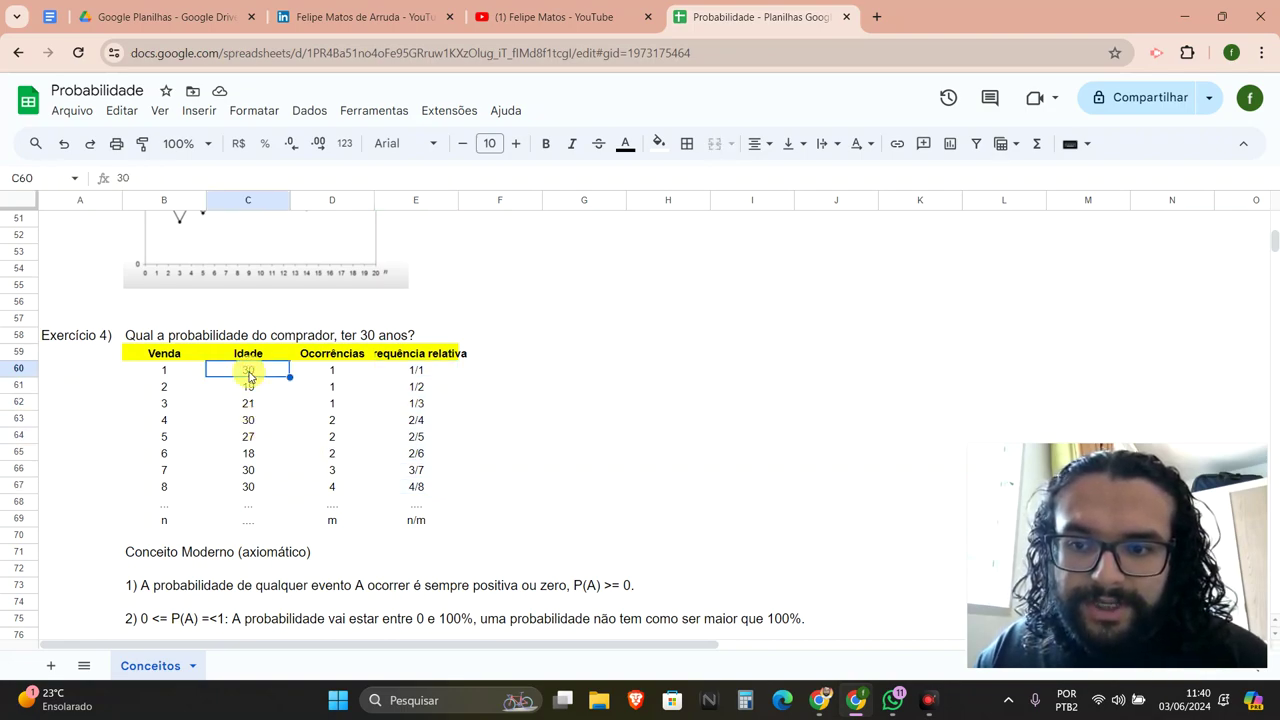
{"action": "left_click", "coordinate": [245, 421]}
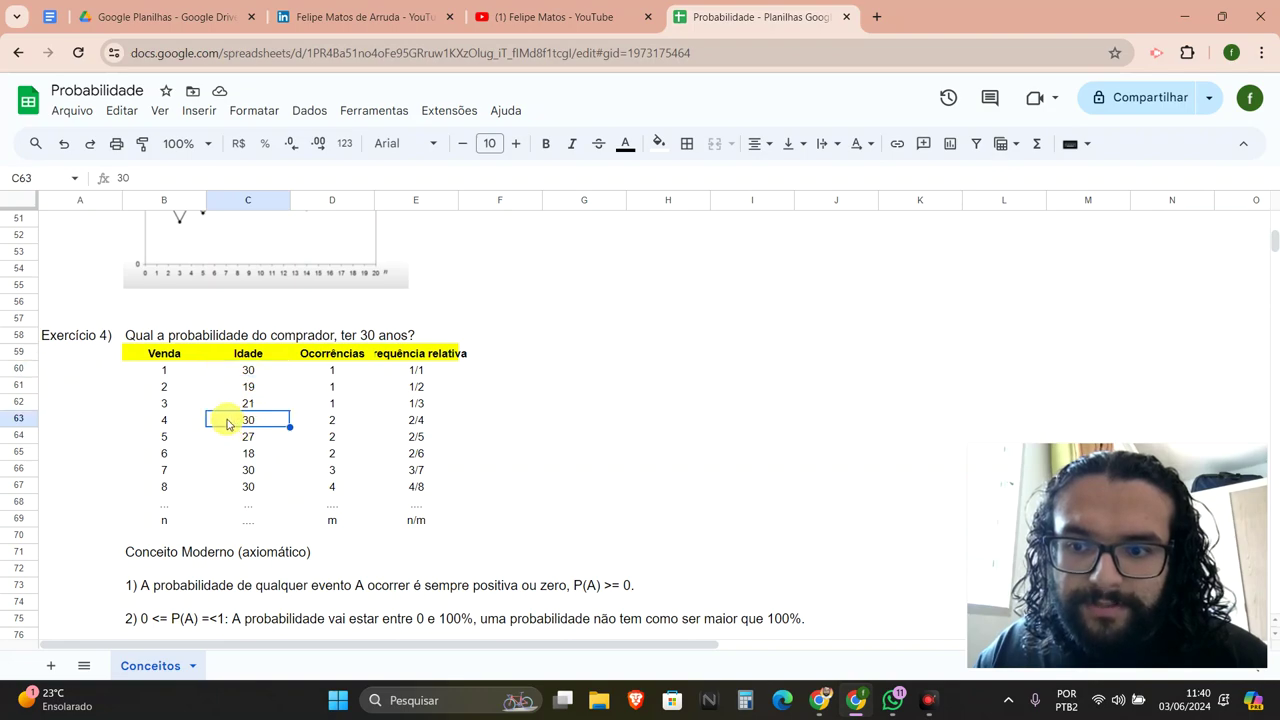
{"action": "left_click_drag", "start_coordinate": [168, 430], "coordinate": [258, 423]}
{"action": "left_click", "coordinate": [258, 423]}
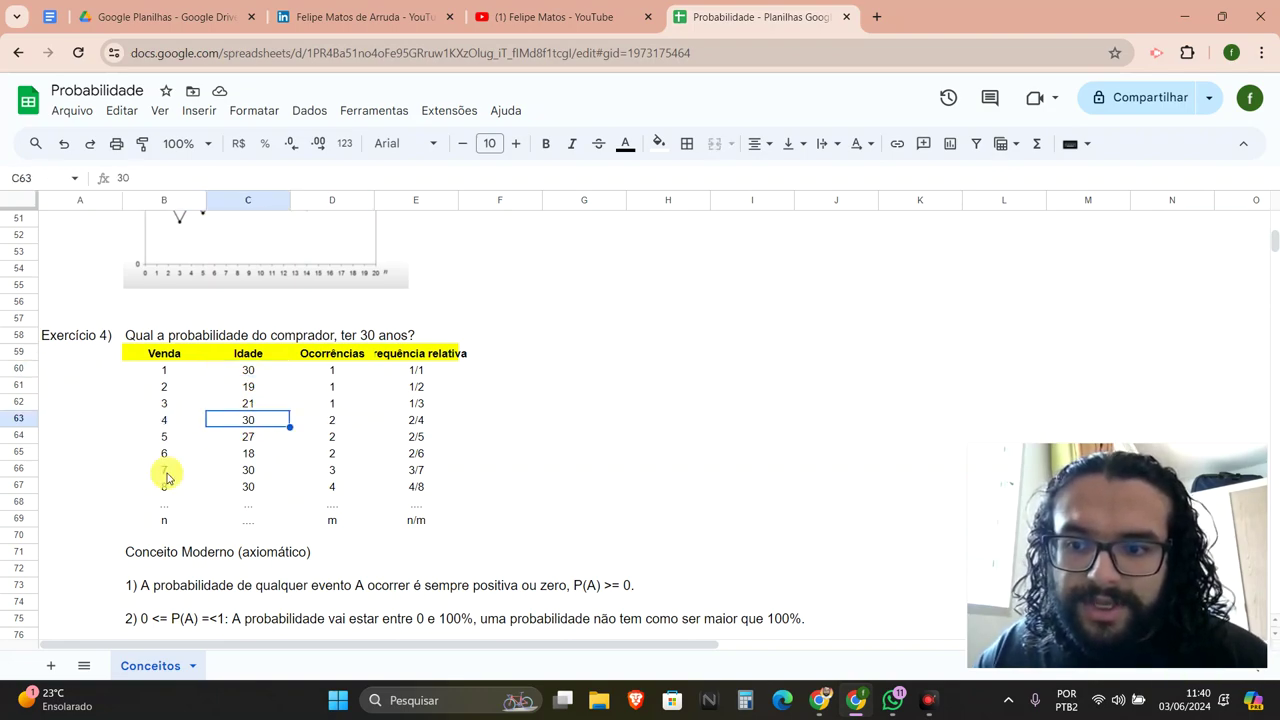
{"action": "left_click", "coordinate": [165, 472]}
{"action": "left_click", "coordinate": [252, 476]}
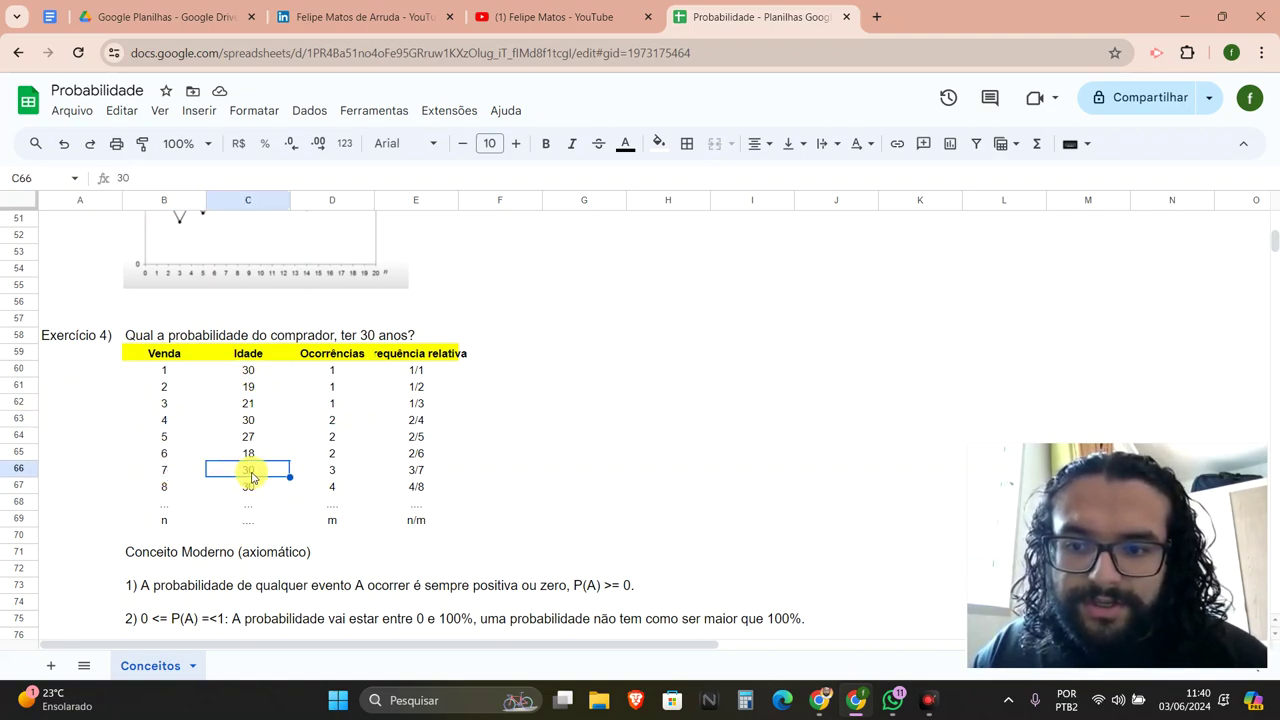
{"action": "left_click", "coordinate": [248, 487]}
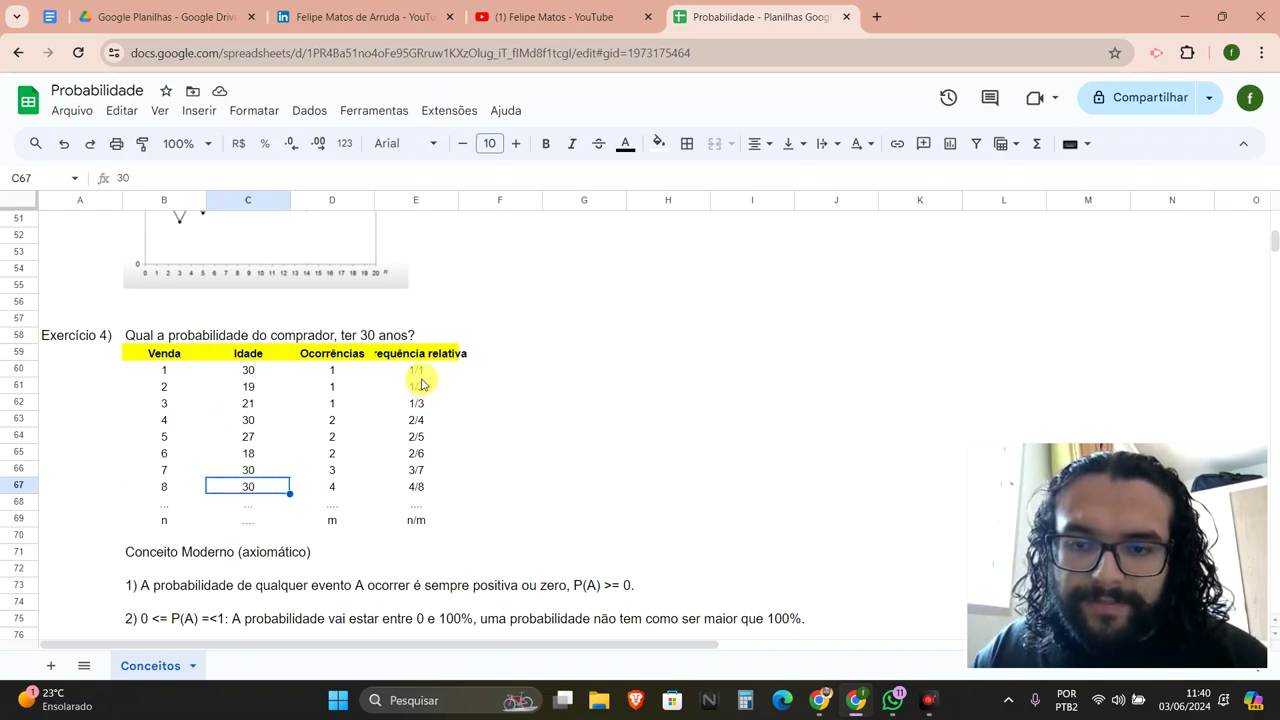
{"action": "left_click", "coordinate": [407, 490]}
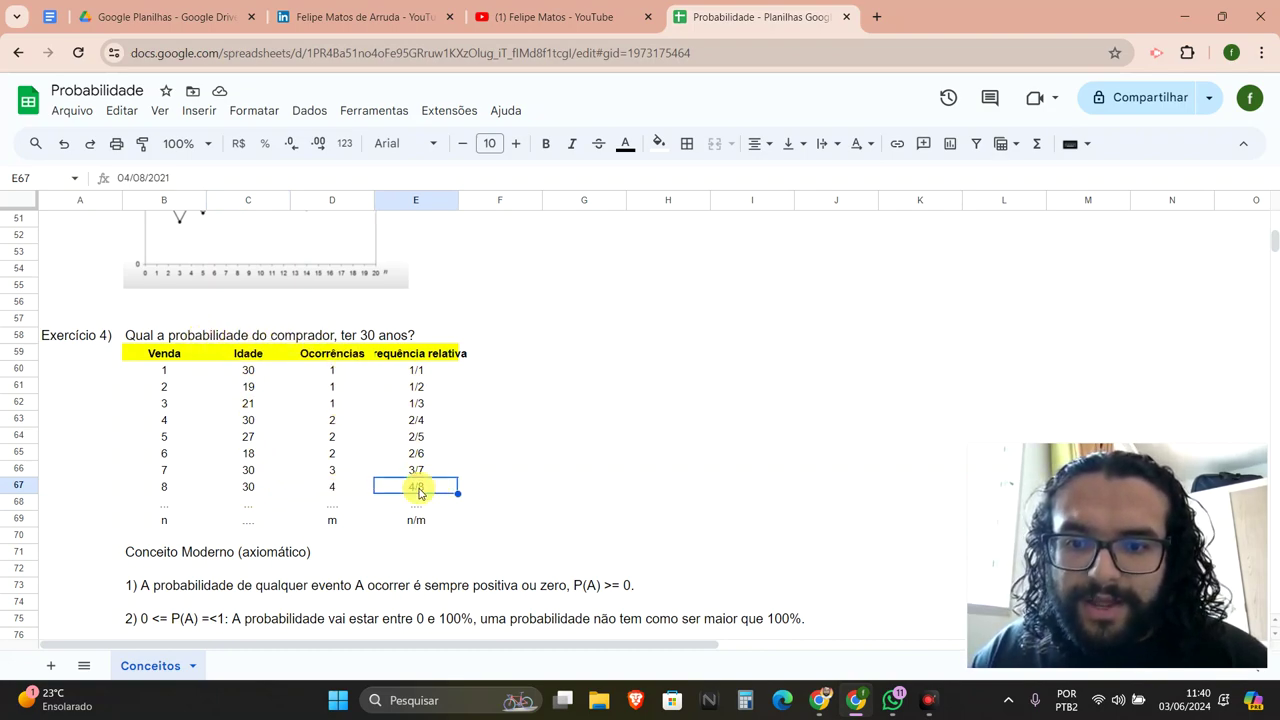
{"action": "left_click", "coordinate": [418, 410]}
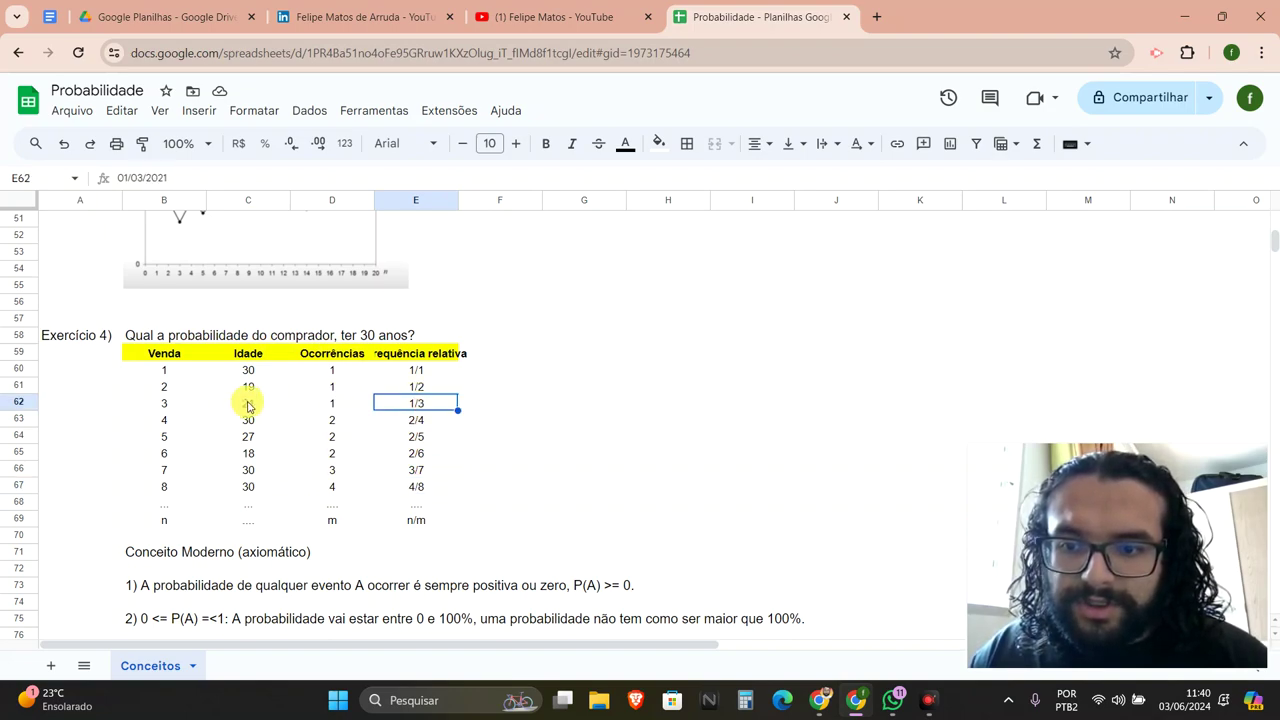
{"action": "left_click_drag", "start_coordinate": [248, 405], "coordinate": [391, 408]}
{"action": "left_click", "coordinate": [248, 403]}
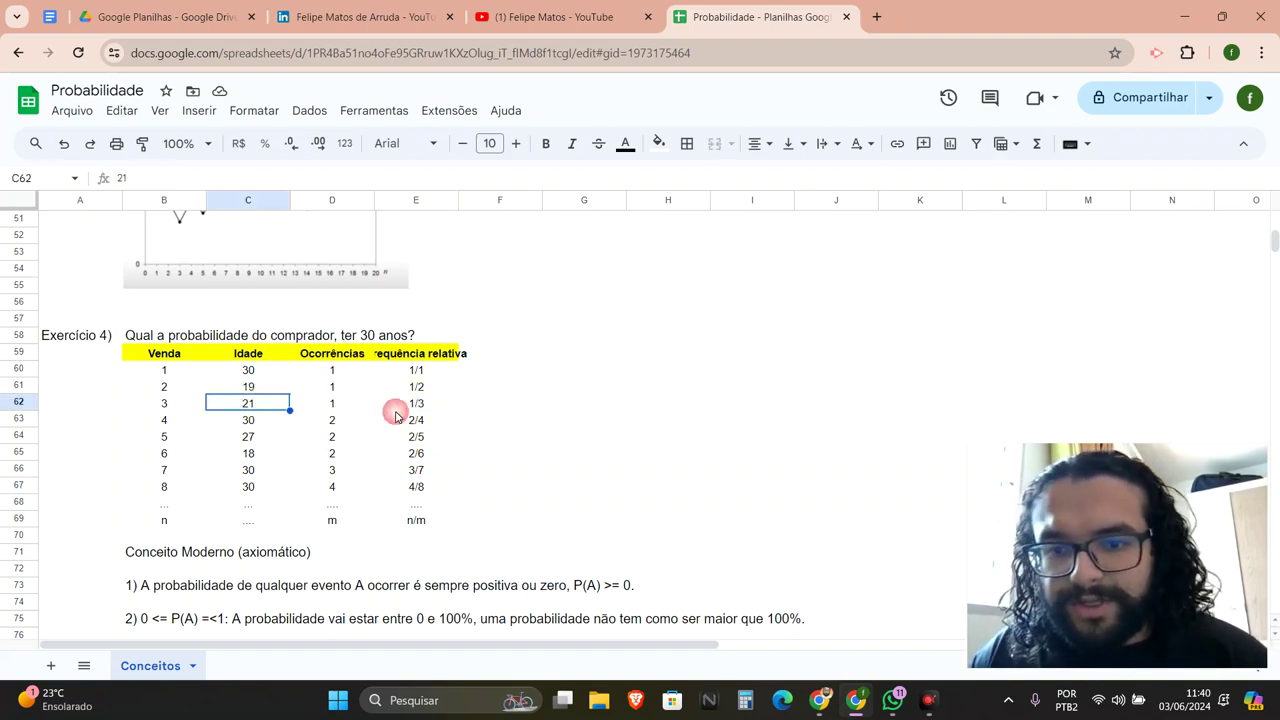
{"action": "left_click", "coordinate": [414, 490]}
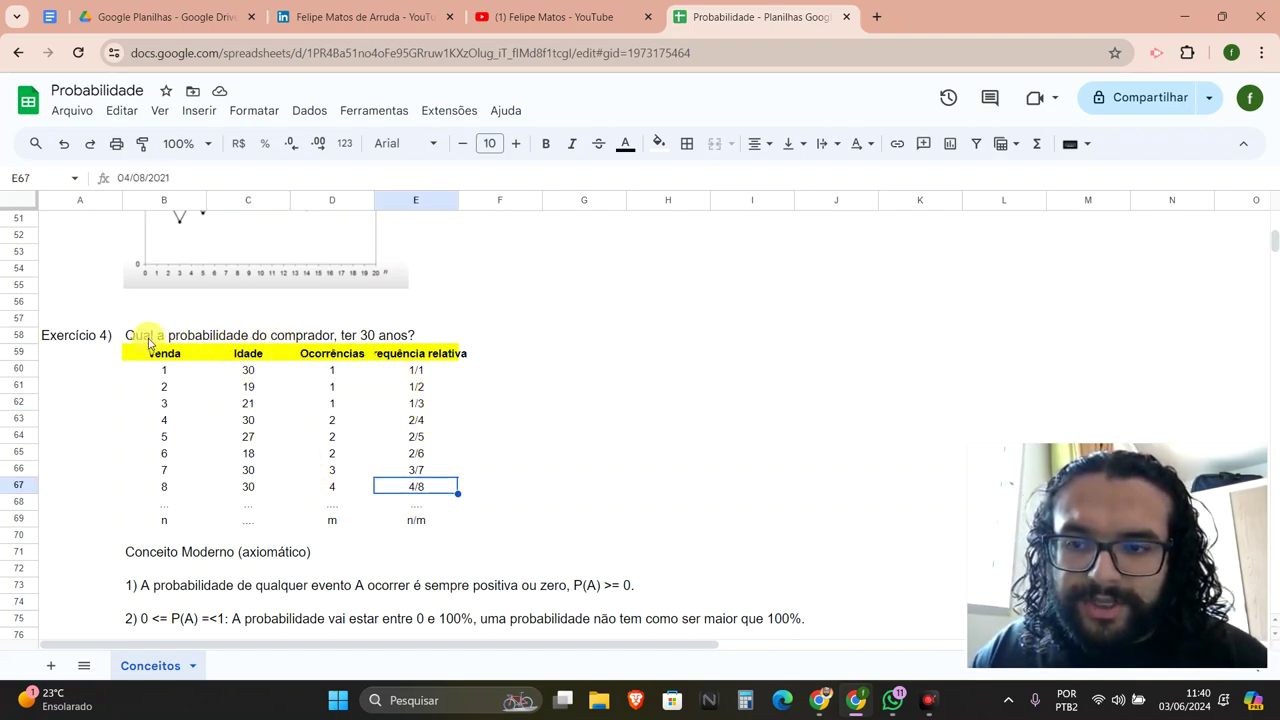
{"action": "left_click_drag", "start_coordinate": [148, 340], "coordinate": [429, 526]}
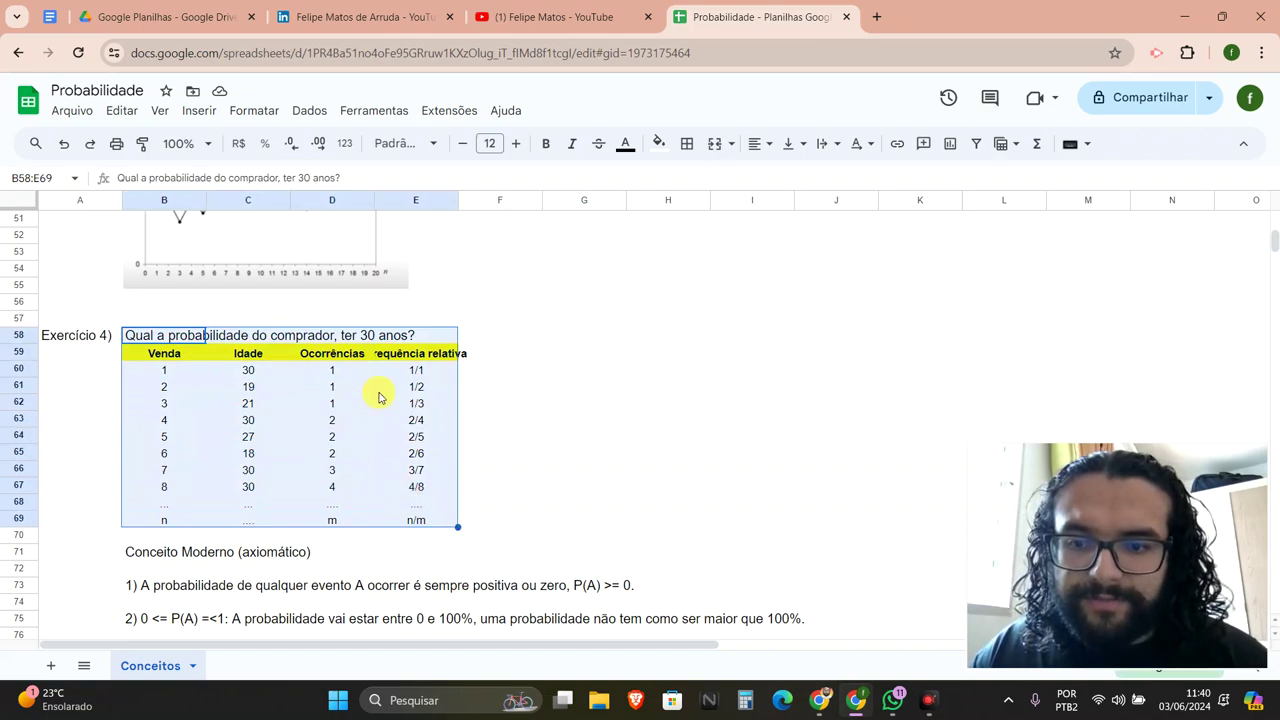
{"action": "left_click", "coordinate": [410, 356]}
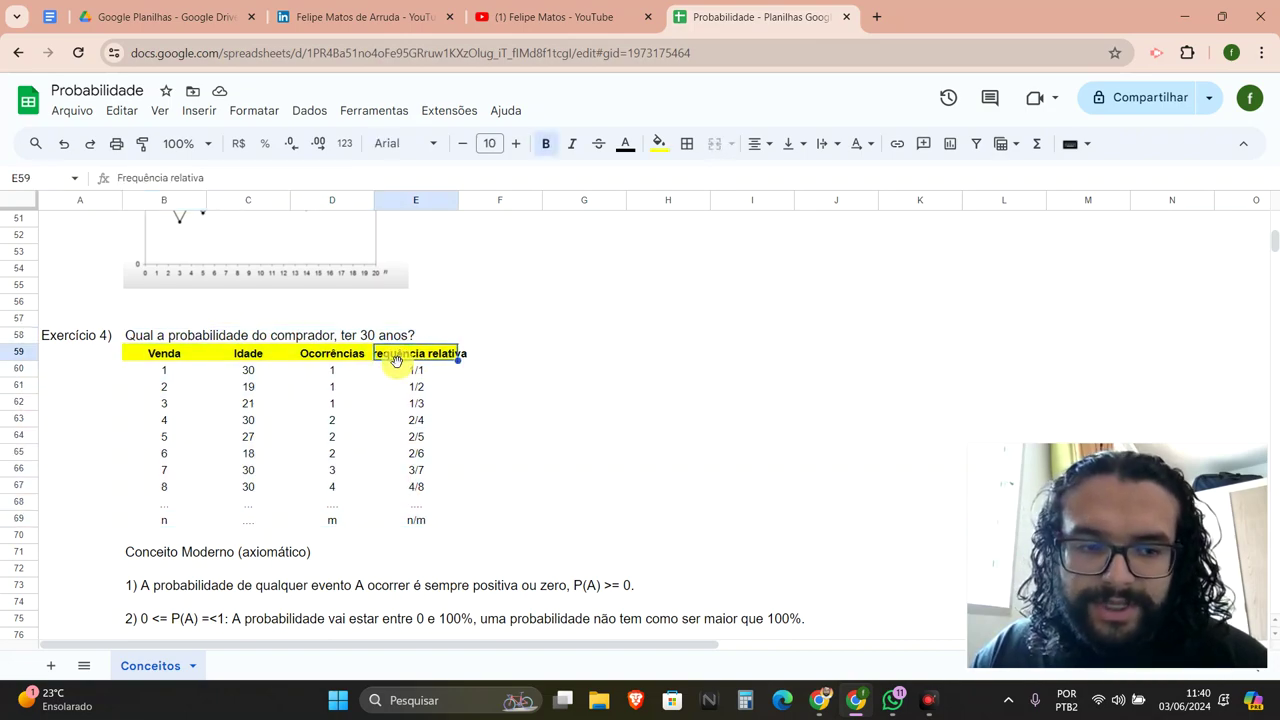
{"action": "scroll", "coordinate": [397, 362], "scroll_direction": "down", "scroll_amount": 4}
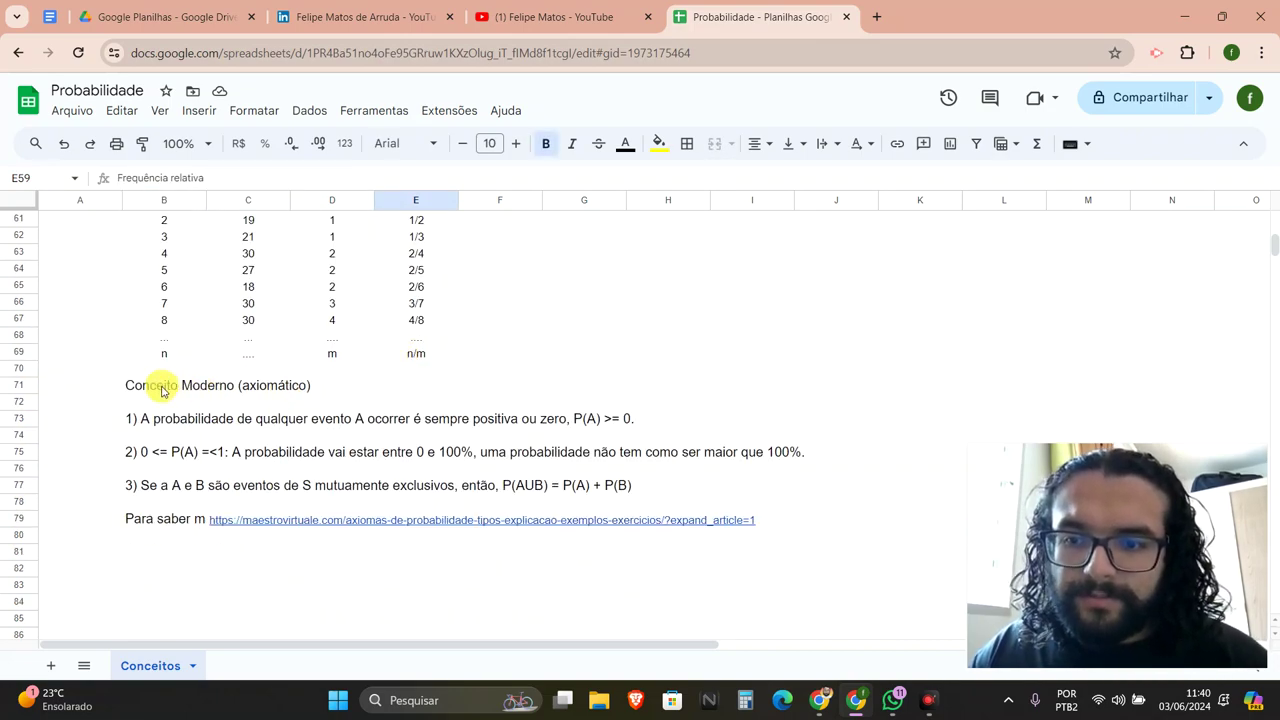
{"action": "left_click", "coordinate": [162, 391]}
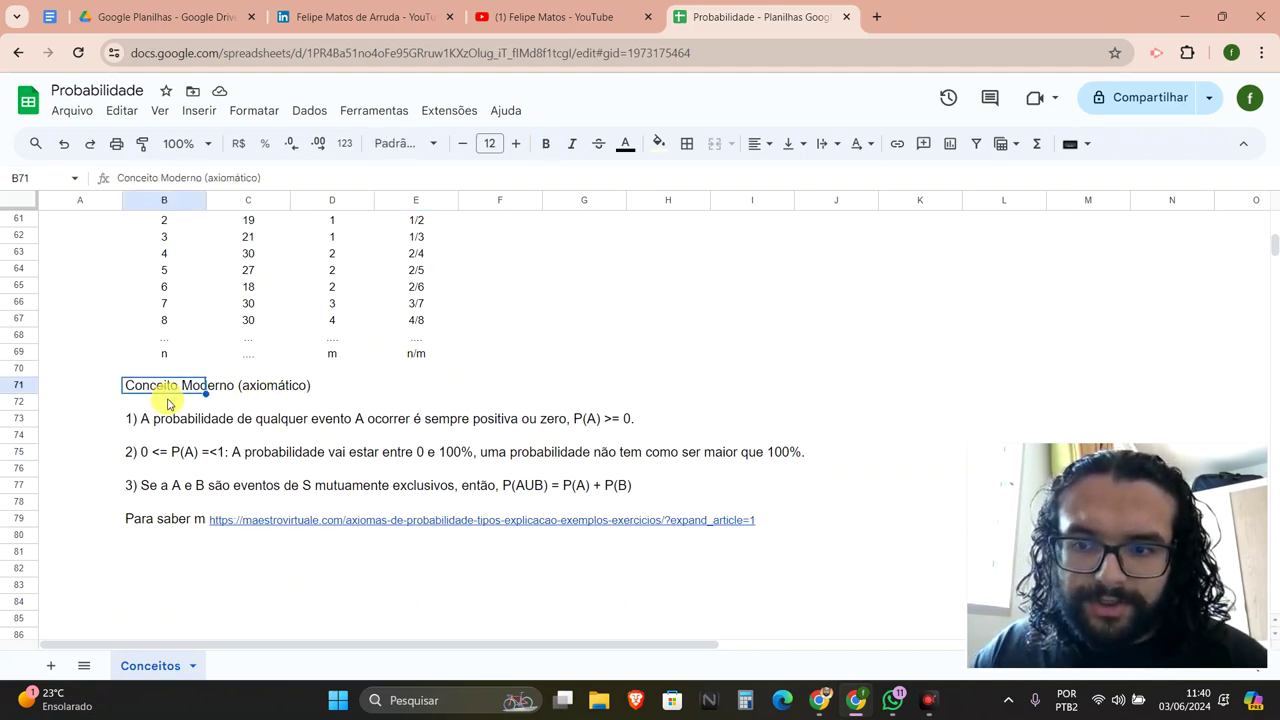
{"action": "left_click", "coordinate": [157, 425]}
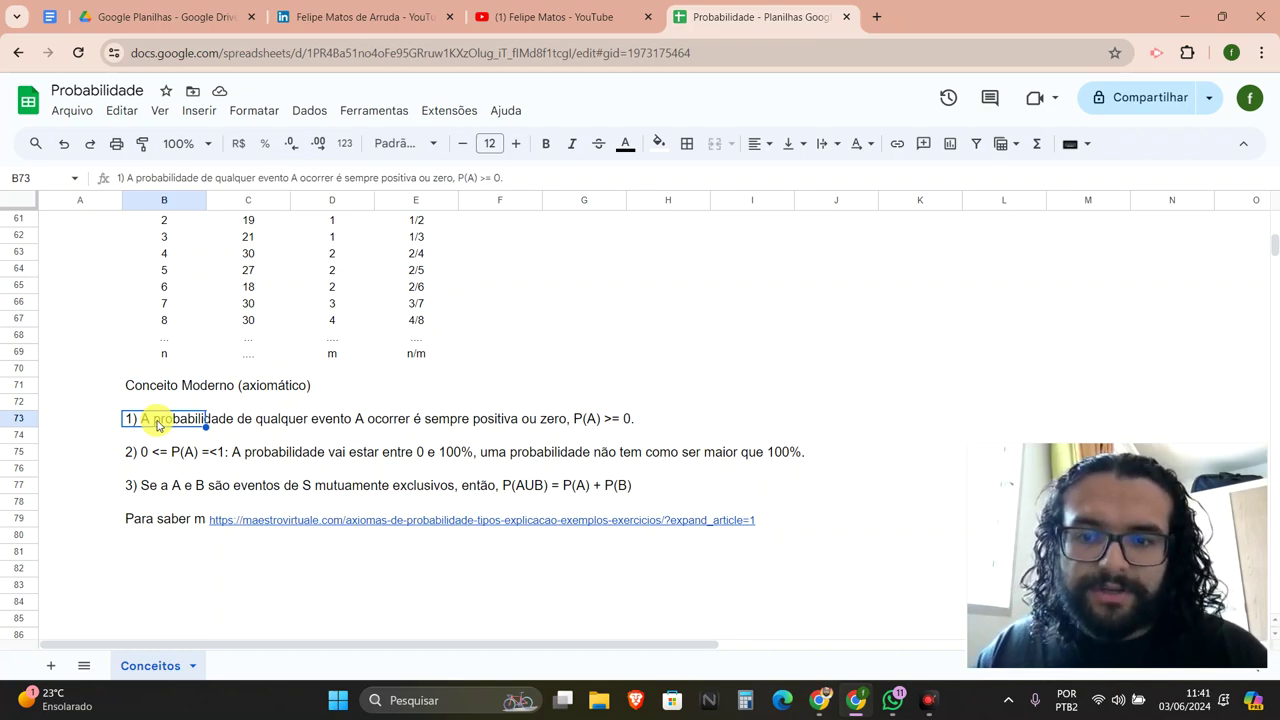
{"action": "left_click", "coordinate": [596, 422]}
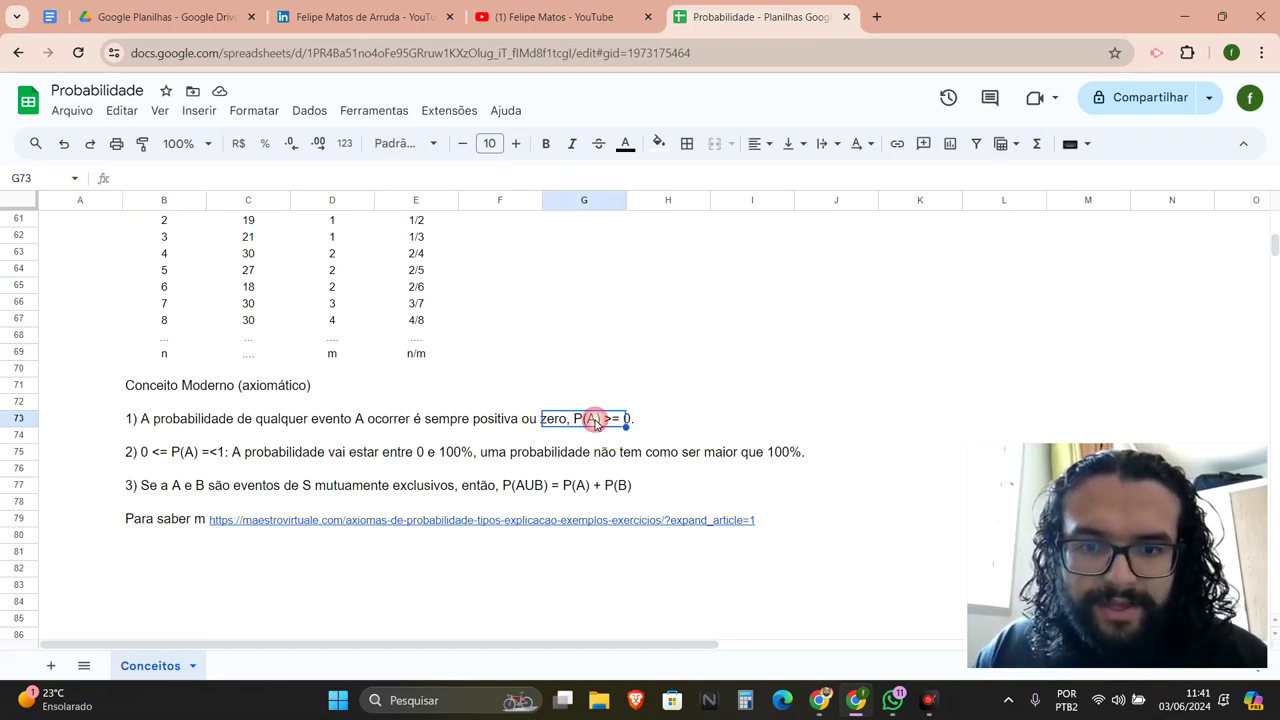
{"action": "left_click", "coordinate": [172, 453]}
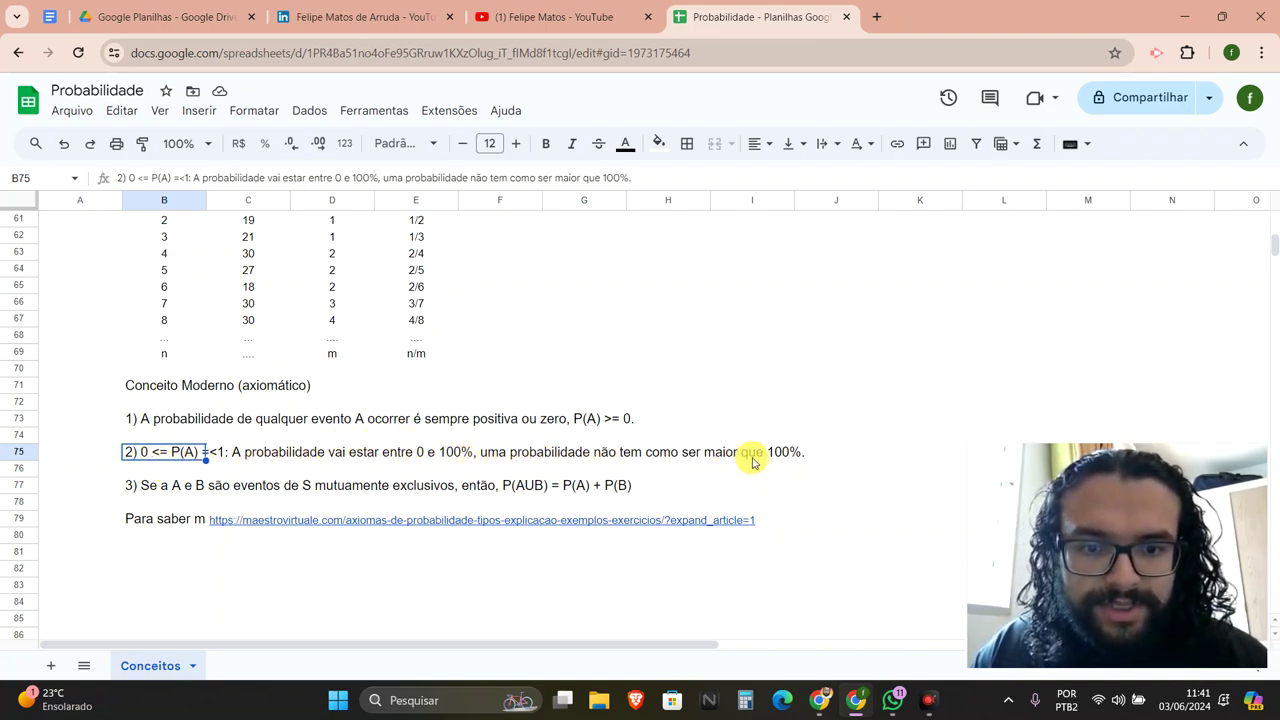
{"action": "left_click", "coordinate": [175, 487]}
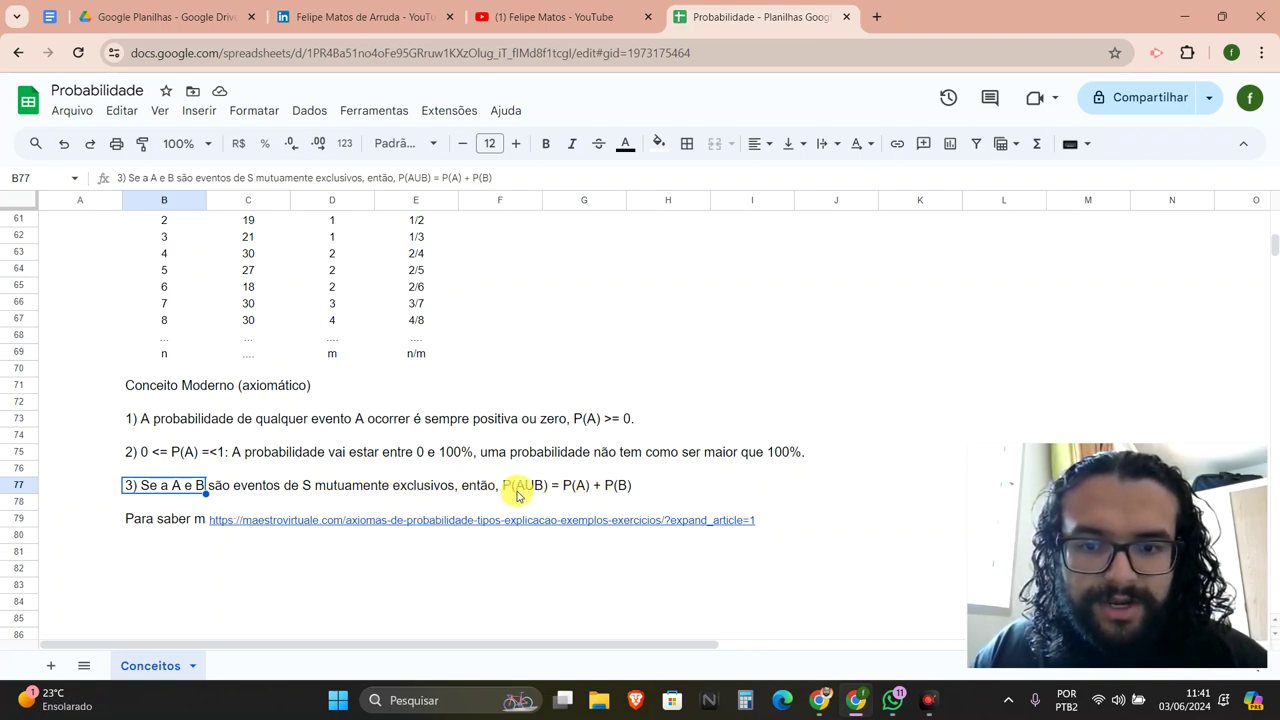
{"action": "left_click", "coordinate": [576, 490]}
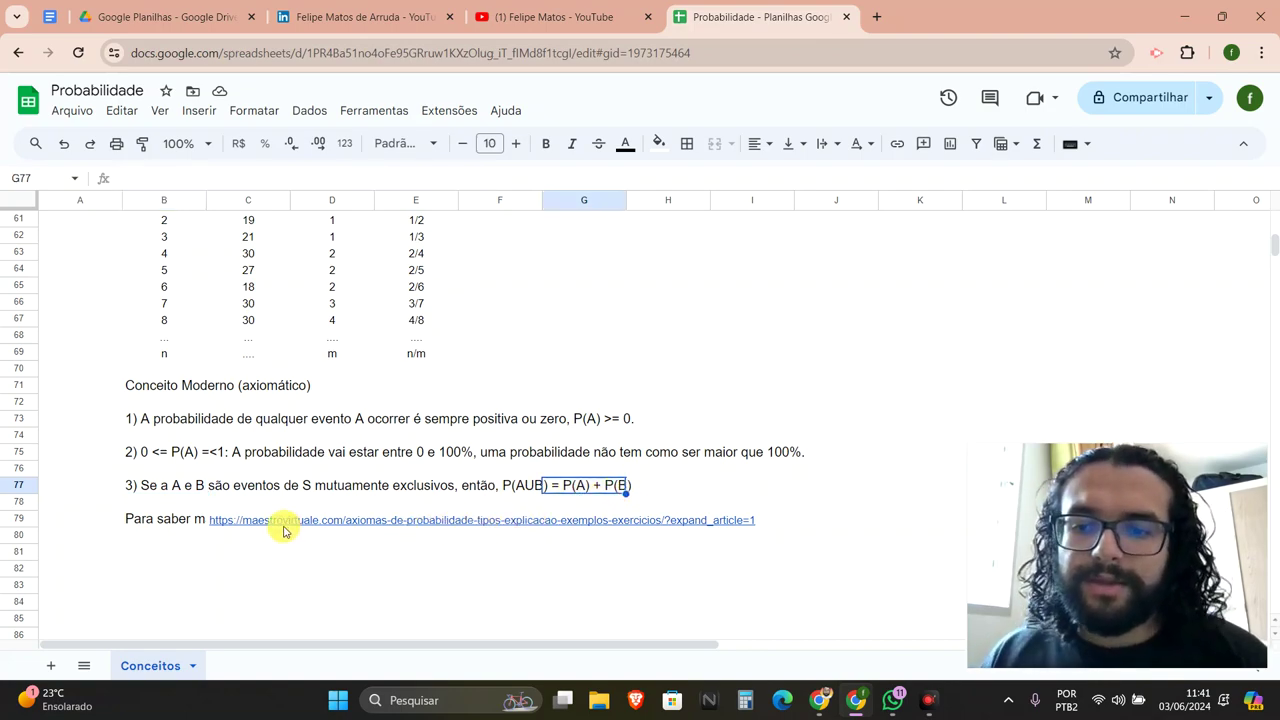
{"action": "left_click", "coordinate": [186, 524]}
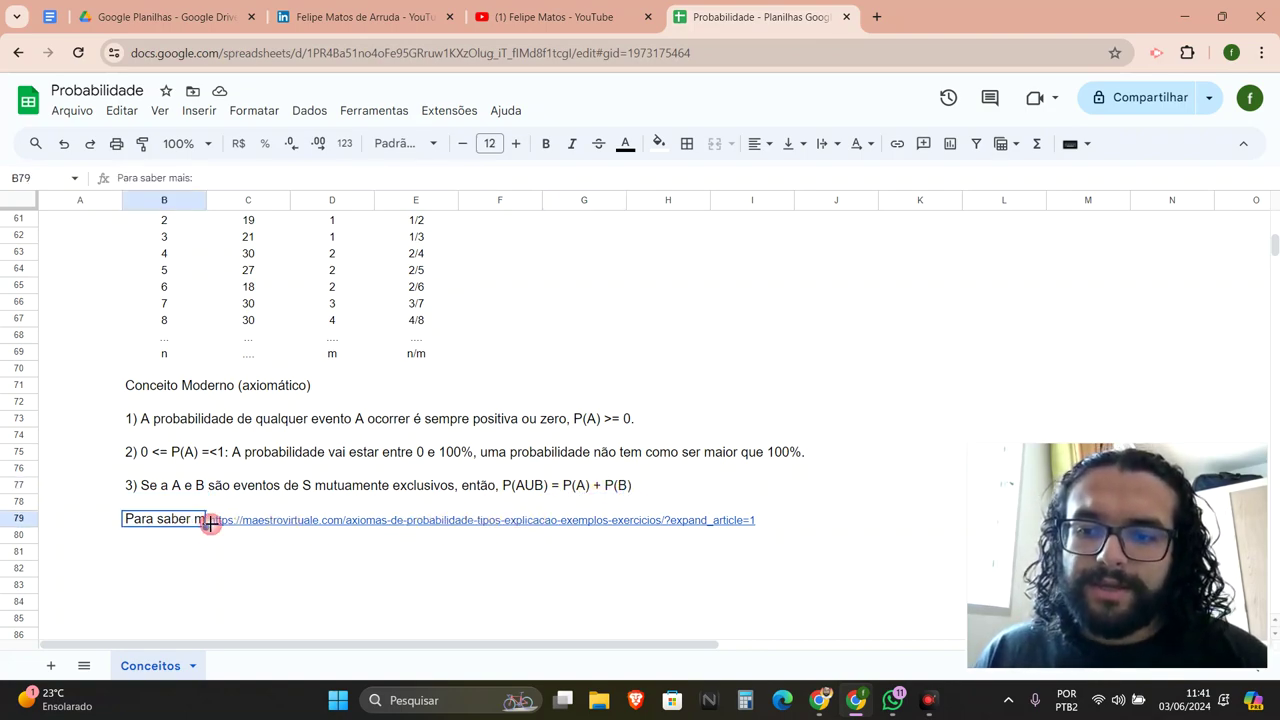
- Widen column B to show 'Para saber mais:' fully and open the linked axioms article
{"action": "double_click", "coordinate": [207, 200]}
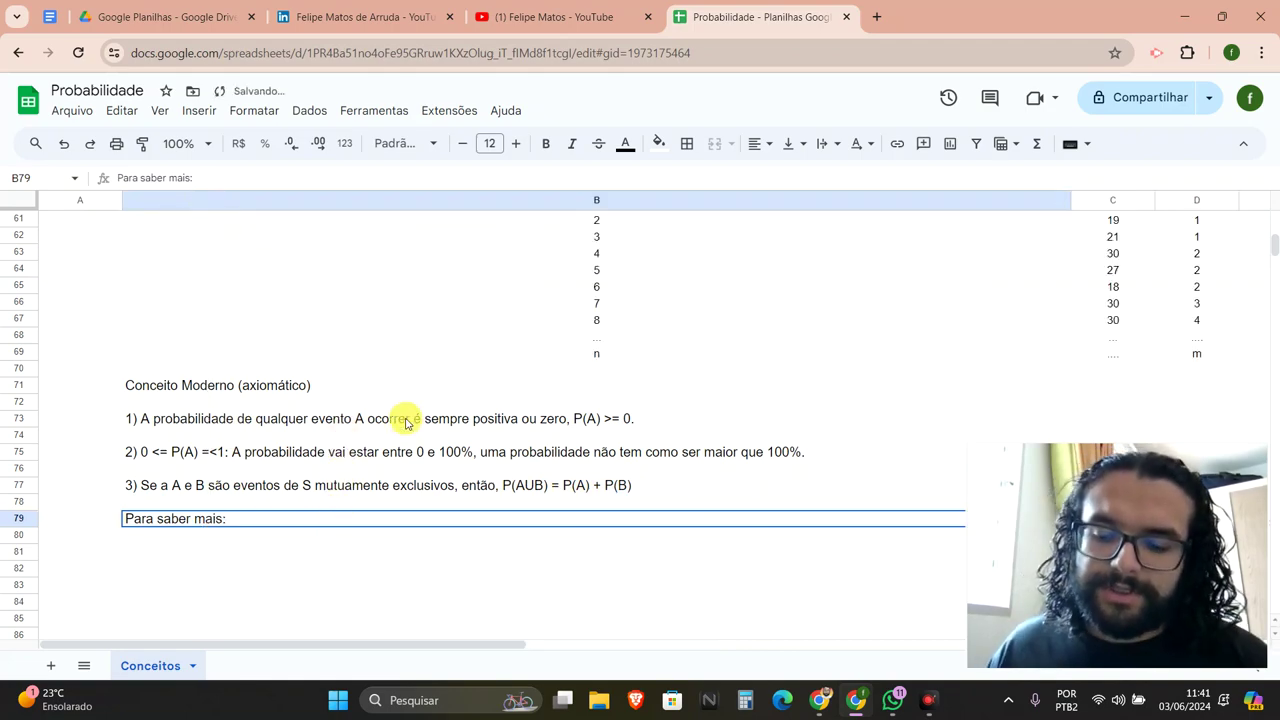
{"action": "key", "text": "ctrl+z"}
{"action": "left_click_drag", "start_coordinate": [207, 200], "coordinate": [248, 200]}
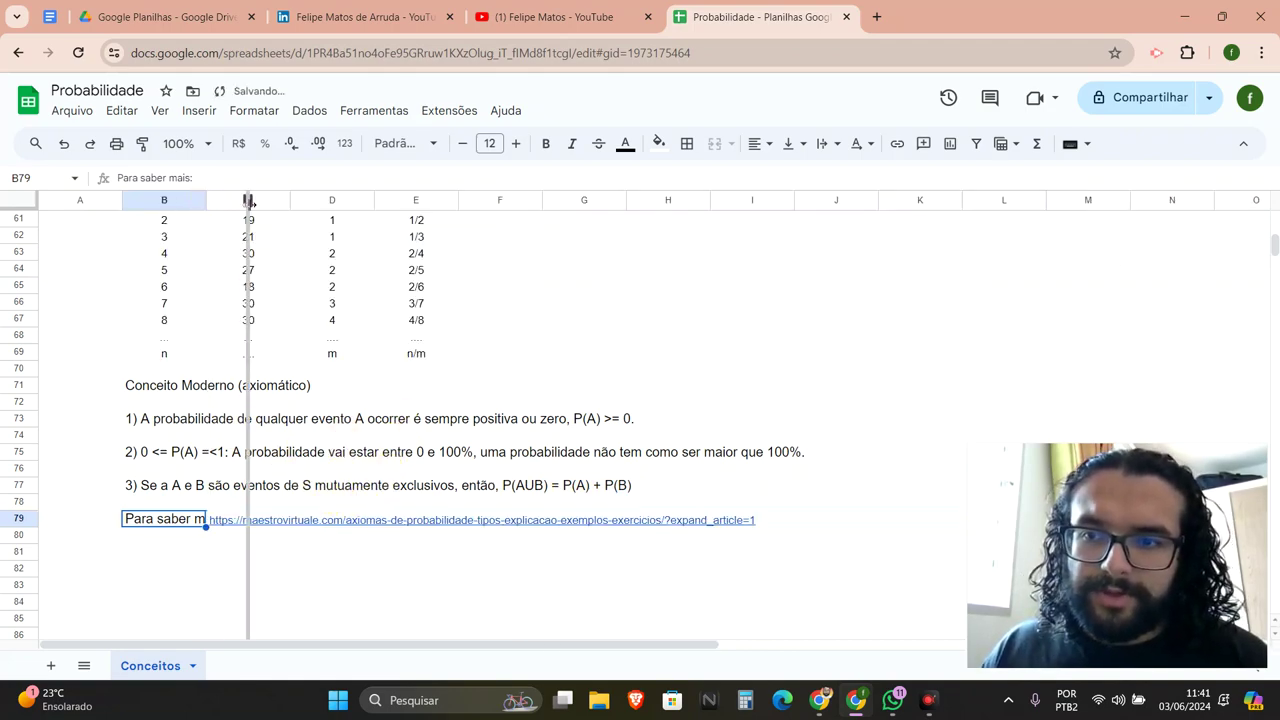
{"action": "left_click", "coordinate": [270, 521]}
{"action": "left_click", "coordinate": [298, 544]}
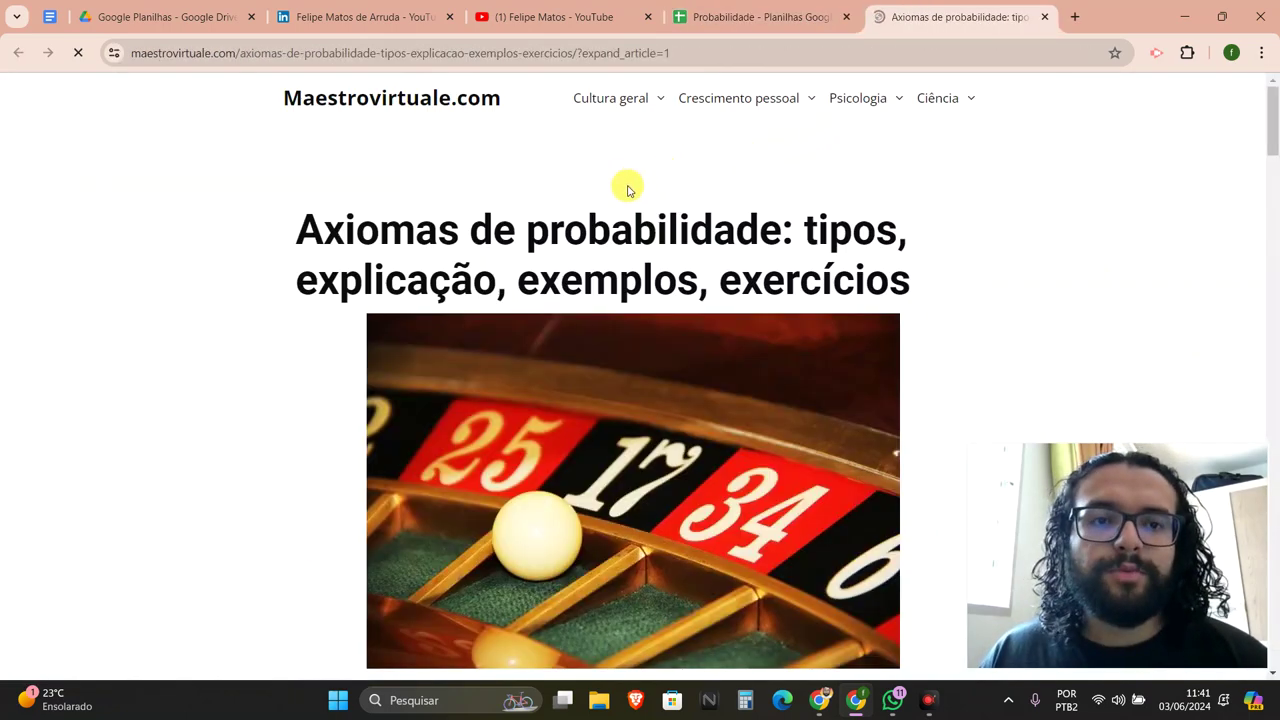
- Read through the Maestrovirtuale probability axioms article, dismissing the share prompt
{"action": "scroll", "coordinate": [540, 225], "scroll_direction": "down", "scroll_amount": 10}
{"action": "scroll", "coordinate": [565, 237], "scroll_direction": "up", "scroll_amount": 10}
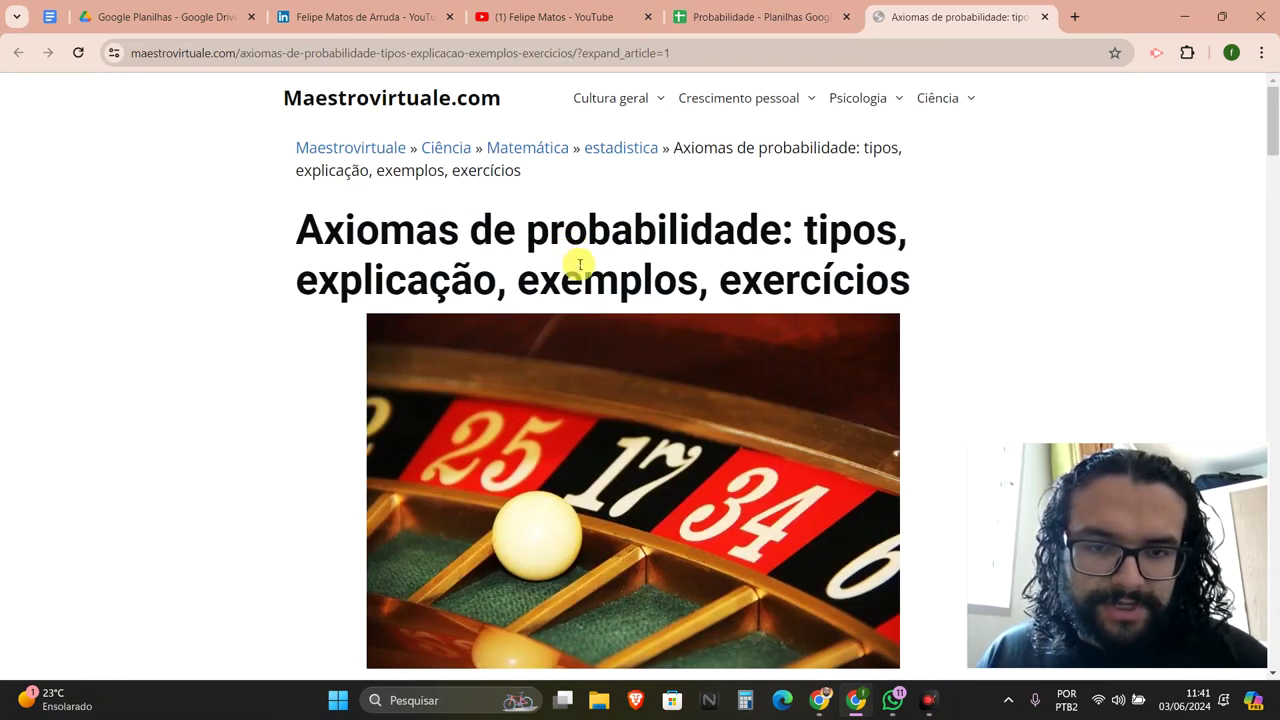
{"action": "scroll", "coordinate": [570, 245], "scroll_direction": "down", "scroll_amount": 6}
{"action": "scroll", "coordinate": [360, 270], "scroll_direction": "down", "scroll_amount": 1}
{"action": "left_click", "coordinate": [668, 484]}
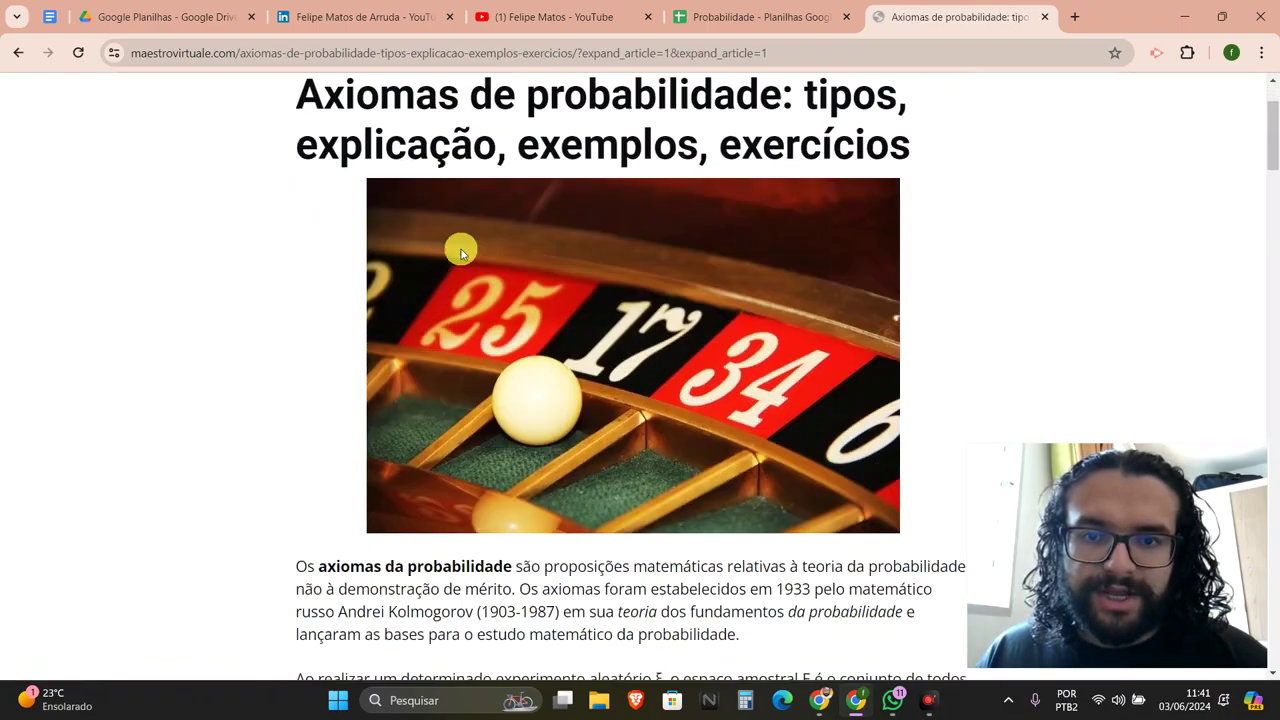
{"action": "scroll", "coordinate": [461, 249], "scroll_direction": "down", "scroll_amount": 10}
{"action": "scroll", "coordinate": [491, 251], "scroll_direction": "down", "scroll_amount": 5}
{"action": "scroll", "coordinate": [505, 258], "scroll_direction": "down", "scroll_amount": 6}
{"action": "scroll", "coordinate": [514, 266], "scroll_direction": "down", "scroll_amount": 3}
{"action": "scroll", "coordinate": [533, 267], "scroll_direction": "down", "scroll_amount": 4}
{"action": "scroll", "coordinate": [560, 263], "scroll_direction": "down", "scroll_amount": 5}
- Return to the Probabilidade spreadsheet and scroll back up to 1) Probabilidade
{"action": "left_click", "coordinate": [789, 10]}
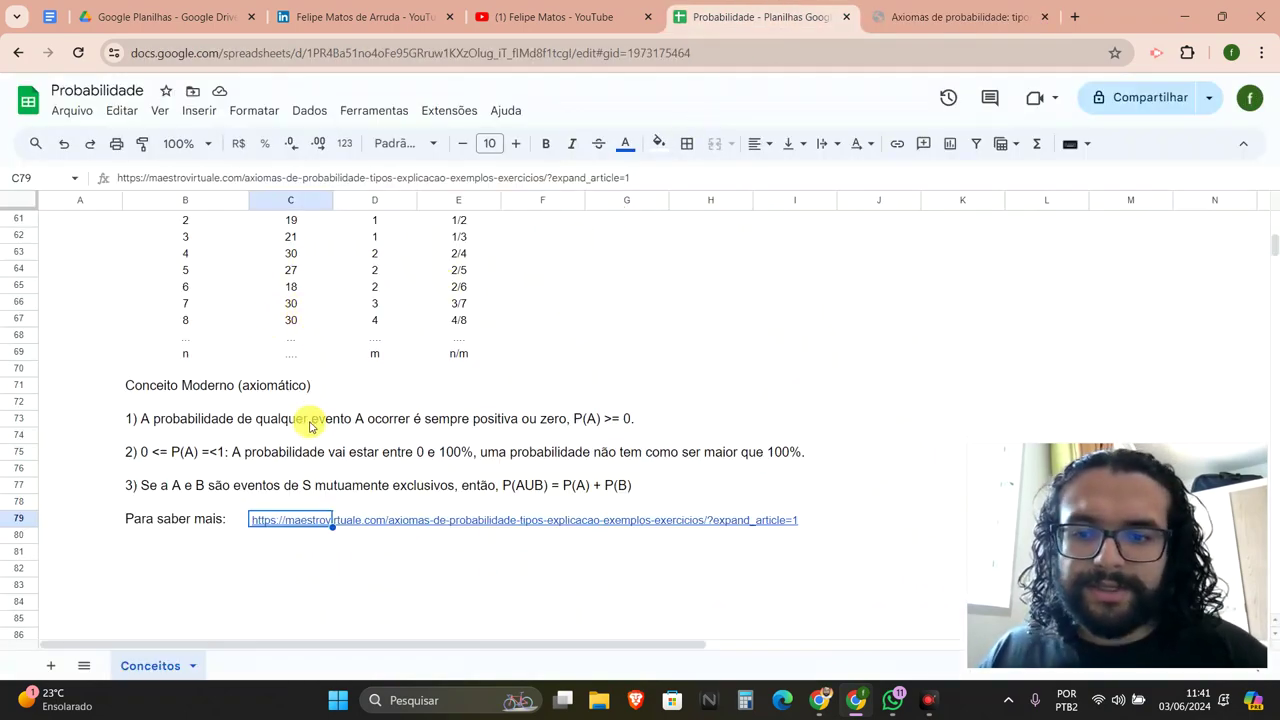
{"action": "scroll", "coordinate": [329, 423], "scroll_direction": "up", "scroll_amount": 2}
{"action": "scroll", "coordinate": [343, 420], "scroll_direction": "up", "scroll_amount": 6}
{"action": "scroll", "coordinate": [343, 420], "scroll_direction": "up", "scroll_amount": 3}
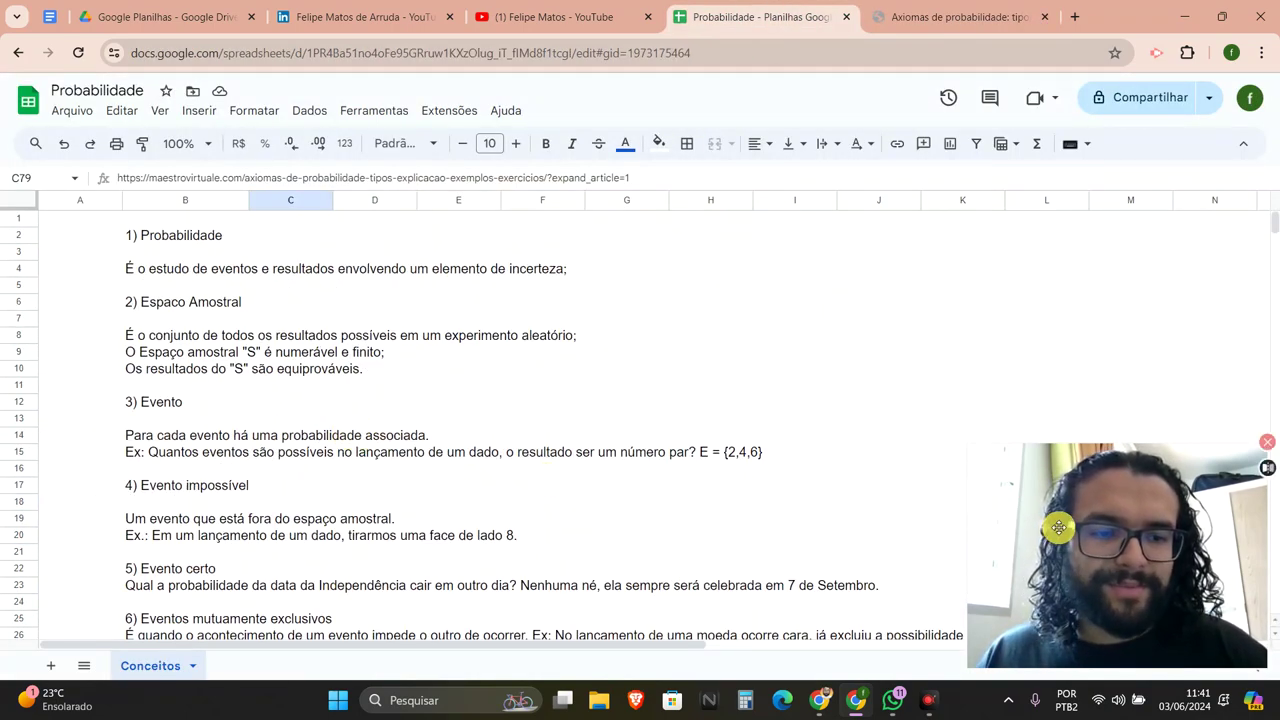